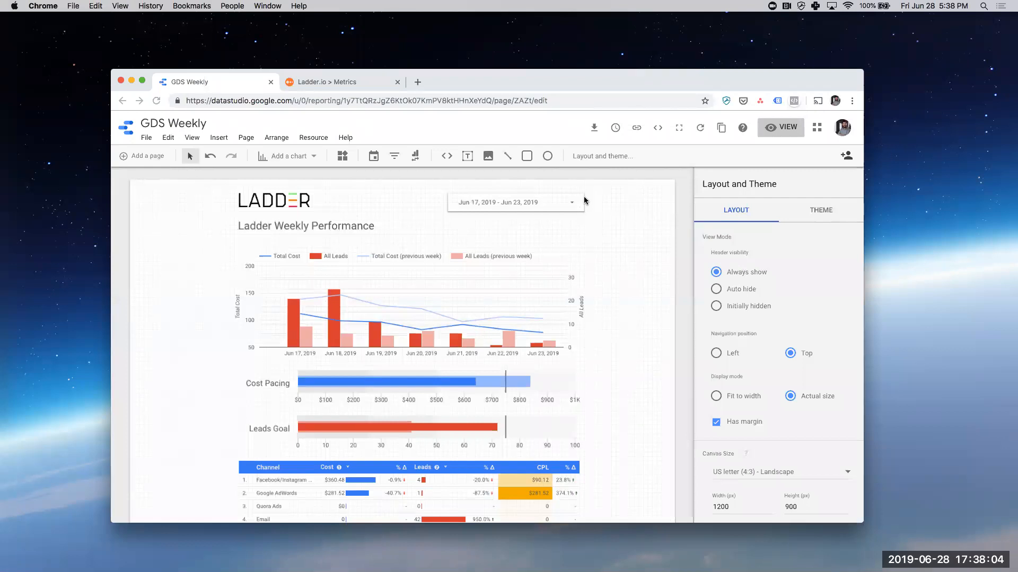
- Rename the report as GDS Weekly TEMPLATE
scroll(615, 298, "down", 3)
scroll(615, 300, "up", 3)
left_click(179, 123)
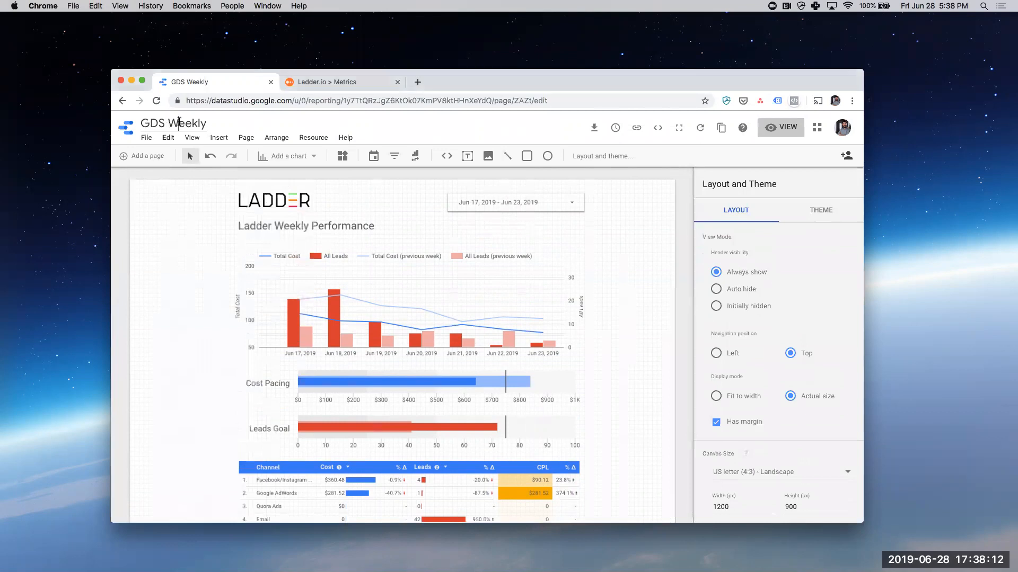
type("TEMPLATE")
key("BackSpace")
type("TE")
key("Return")
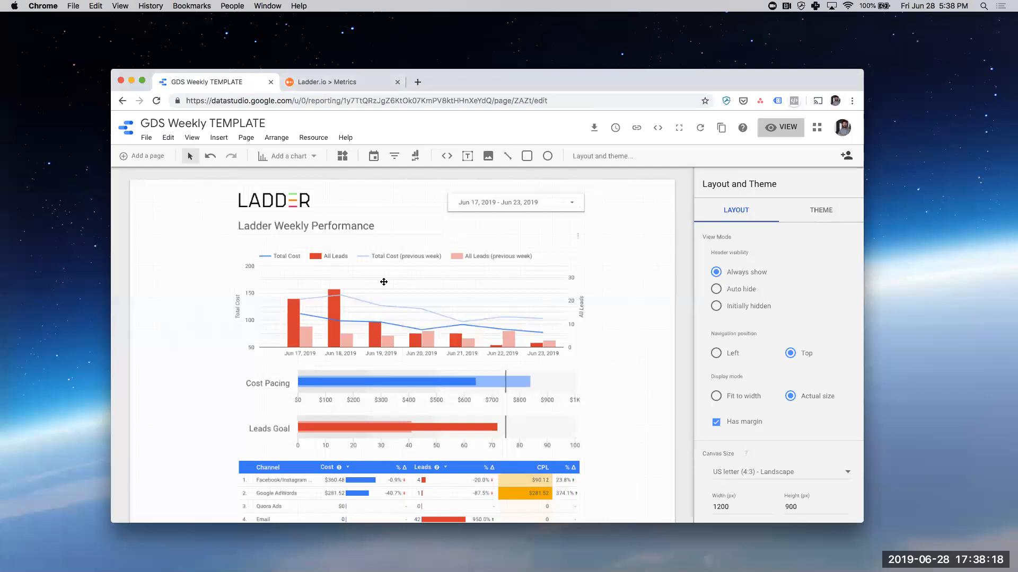
scroll(424, 228, "down", 3)
scroll(549, 247, "up", 3)
- Start a copy of the report and create a new data source for it with Funnel's 400+ Marketing Data Sources connector
left_click(722, 128)
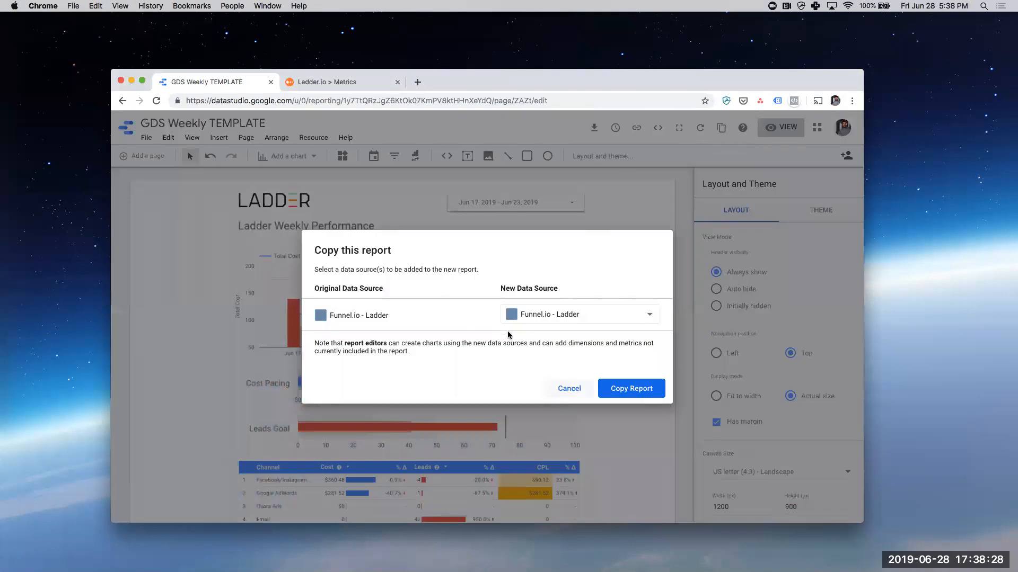
left_click(557, 315)
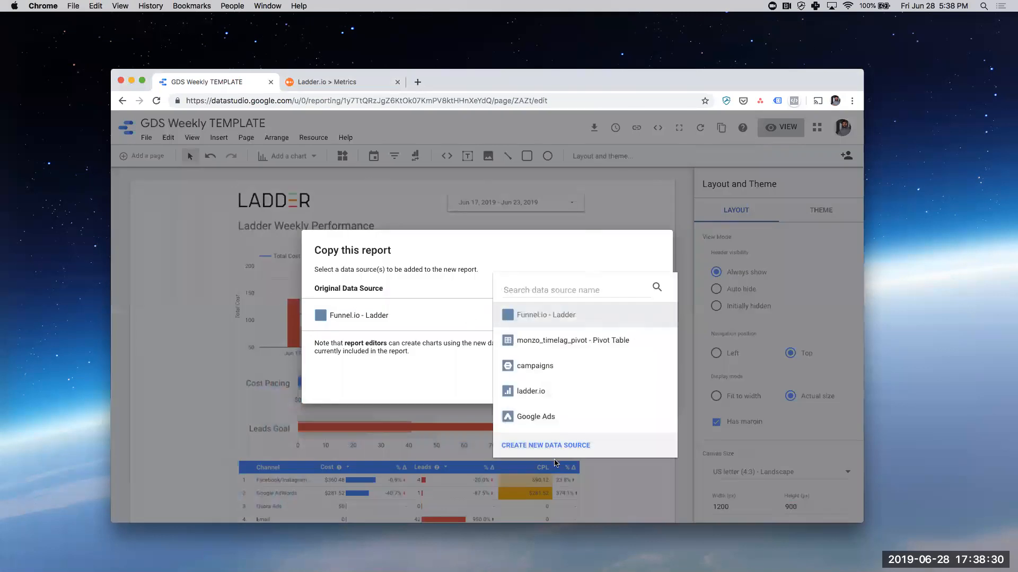
left_click(551, 446)
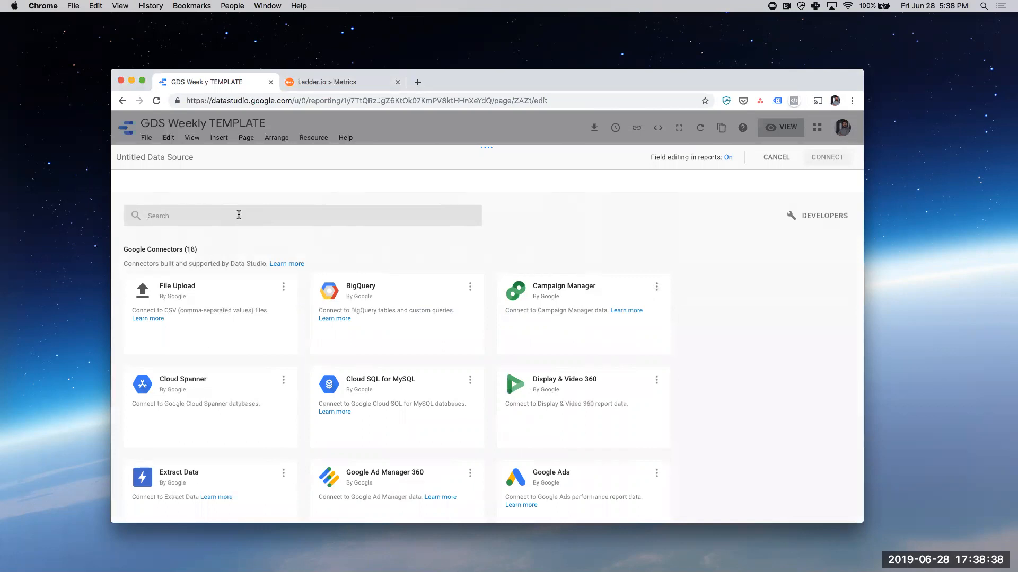
type("funnel")
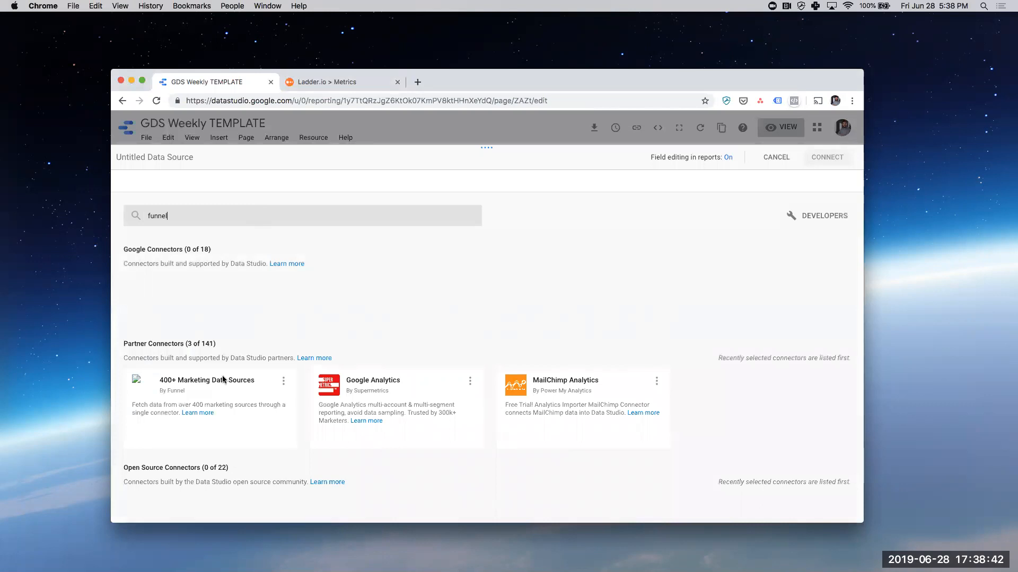
left_click(225, 440)
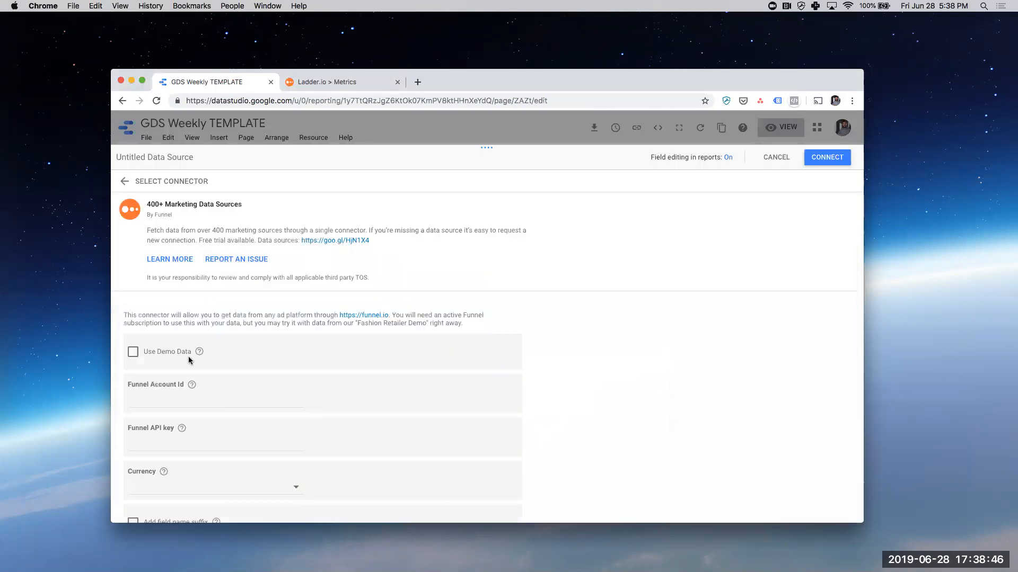
scroll(189, 356, "down", 3)
left_click(178, 304)
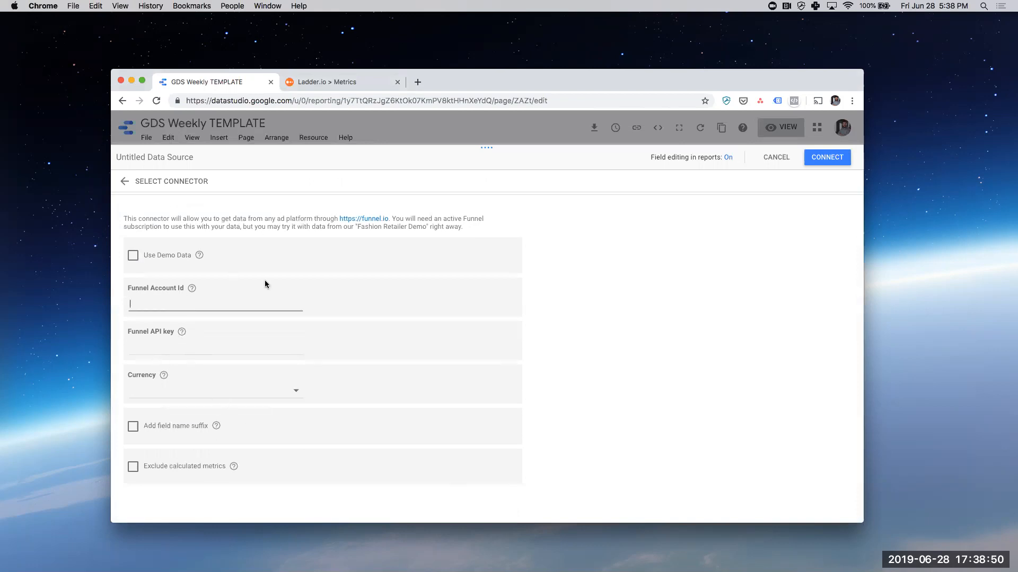
- Switch to Funnel and change the active account to Ladder: Demo
left_click(347, 83)
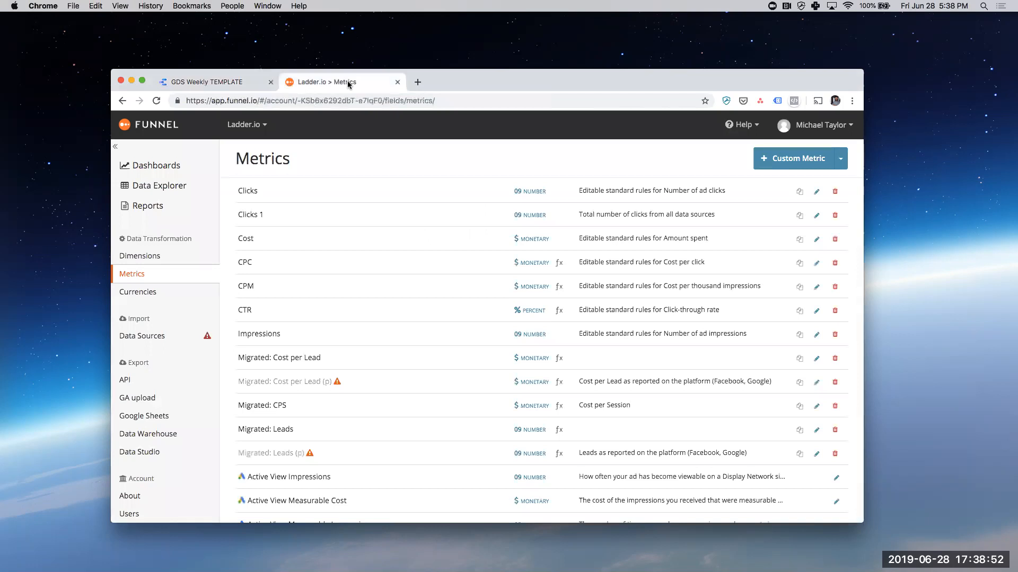
left_click(252, 120)
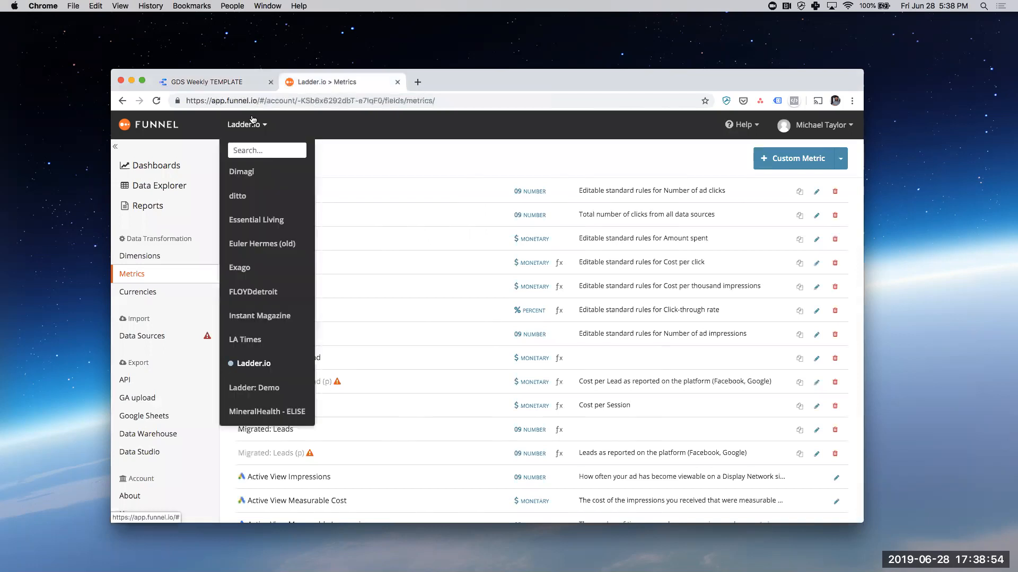
scroll(264, 344, "down", 2)
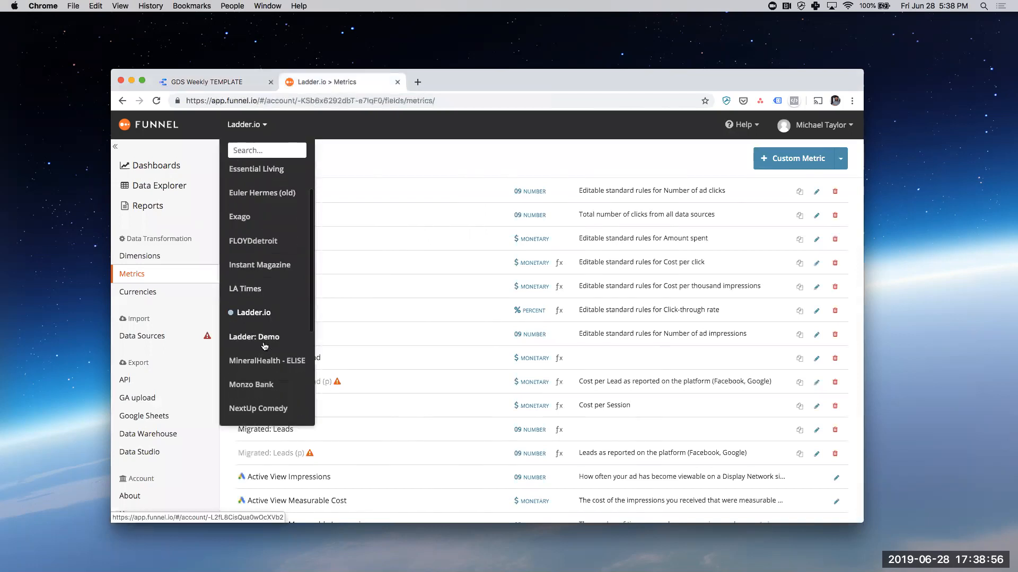
left_click(262, 341)
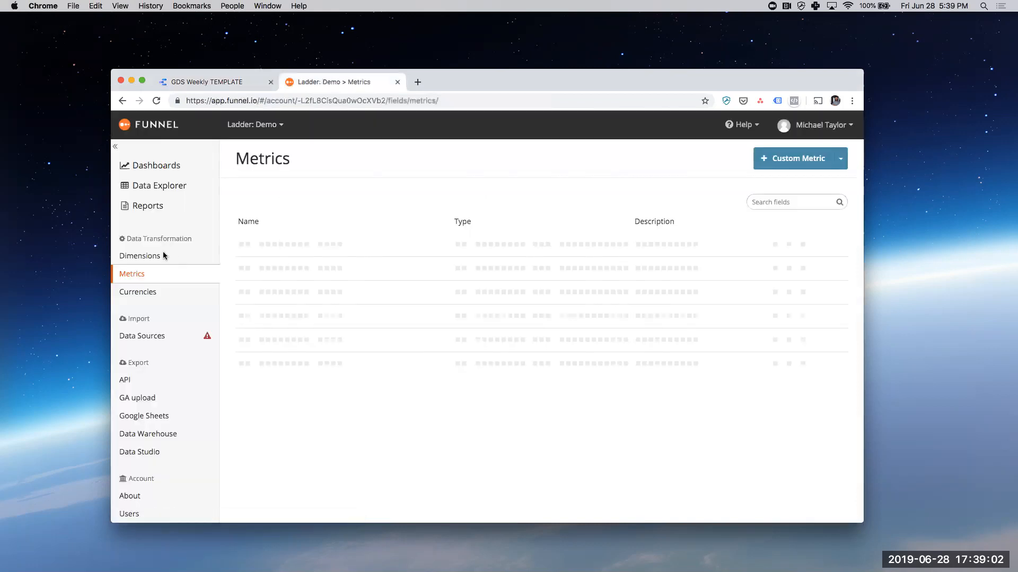
- Open the Cost overview dashboard of the demo account and look through its charts
left_click(154, 169)
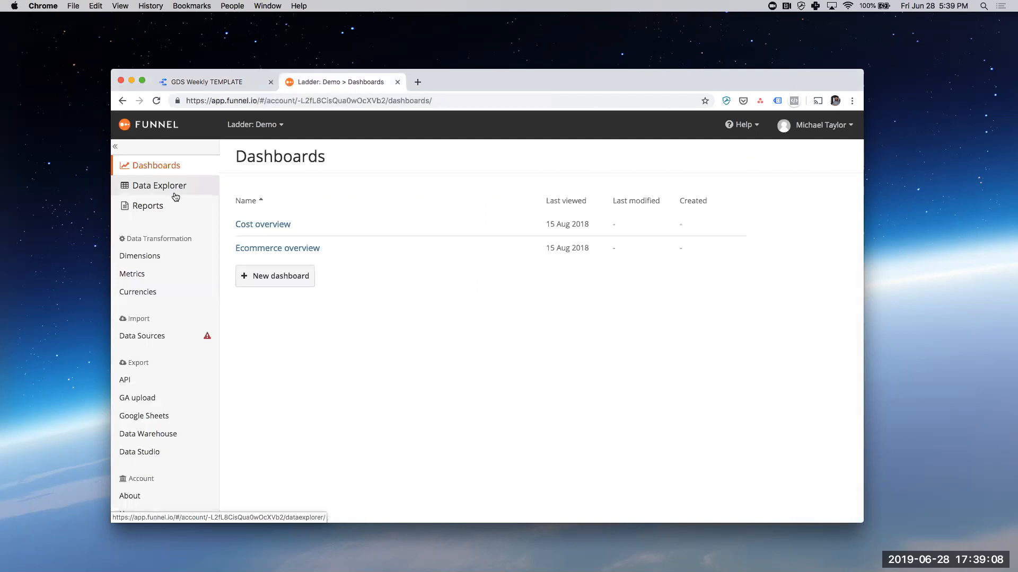
left_click(270, 225)
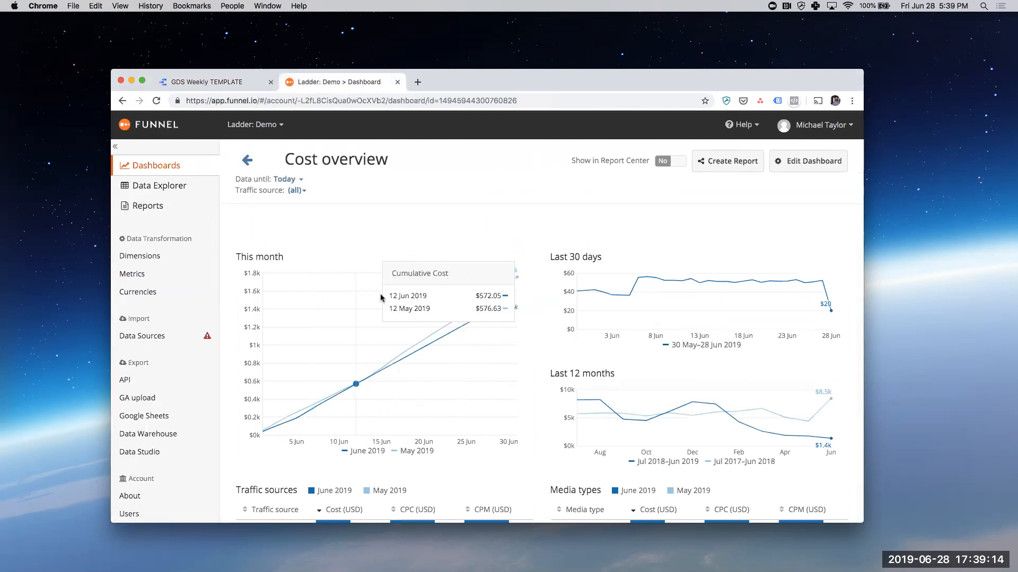
scroll(345, 284, "down", 3)
scroll(345, 283, "up", 3)
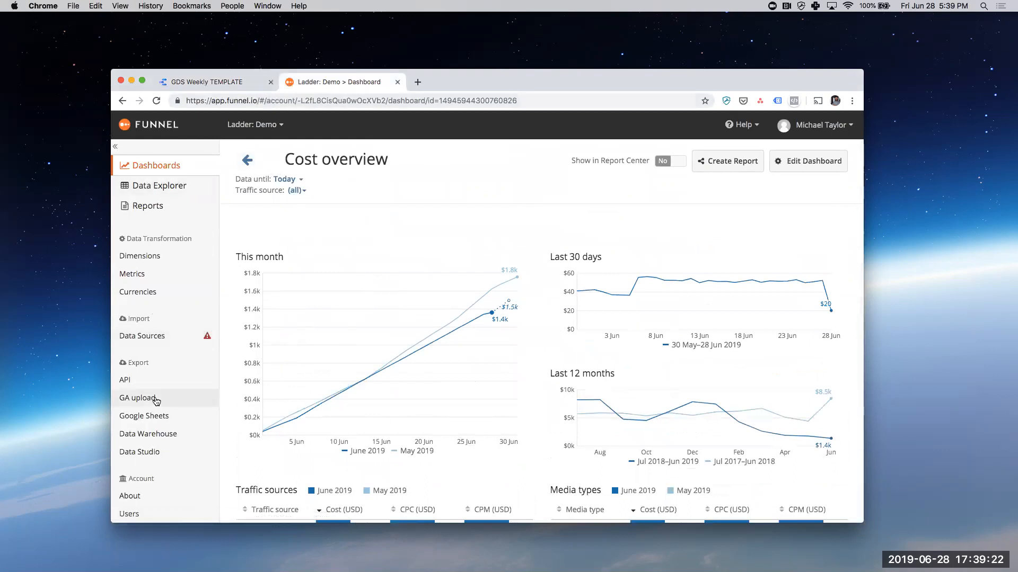
- Copy the account ID from Funnel's API credentials into the connector's Funnel Account Id field in Data Studio
scroll(145, 387, "down", 1)
left_click(141, 367)
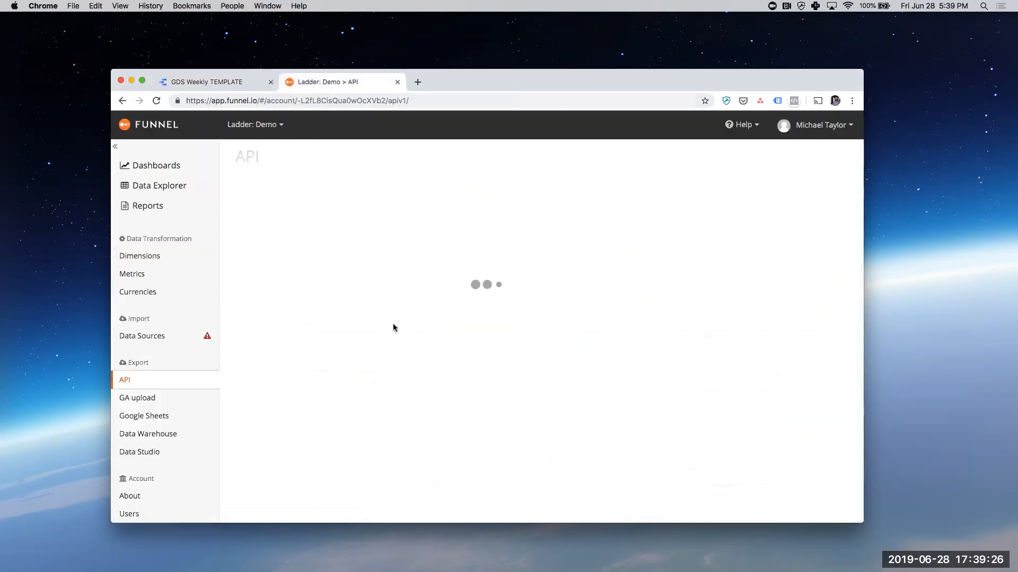
left_click(305, 263)
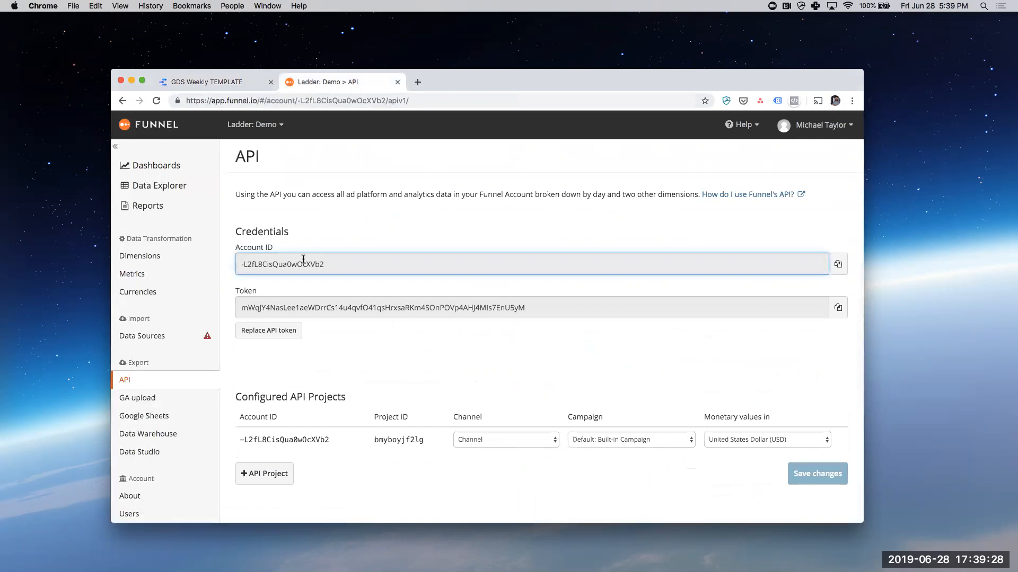
double_click(304, 263)
key("super+c")
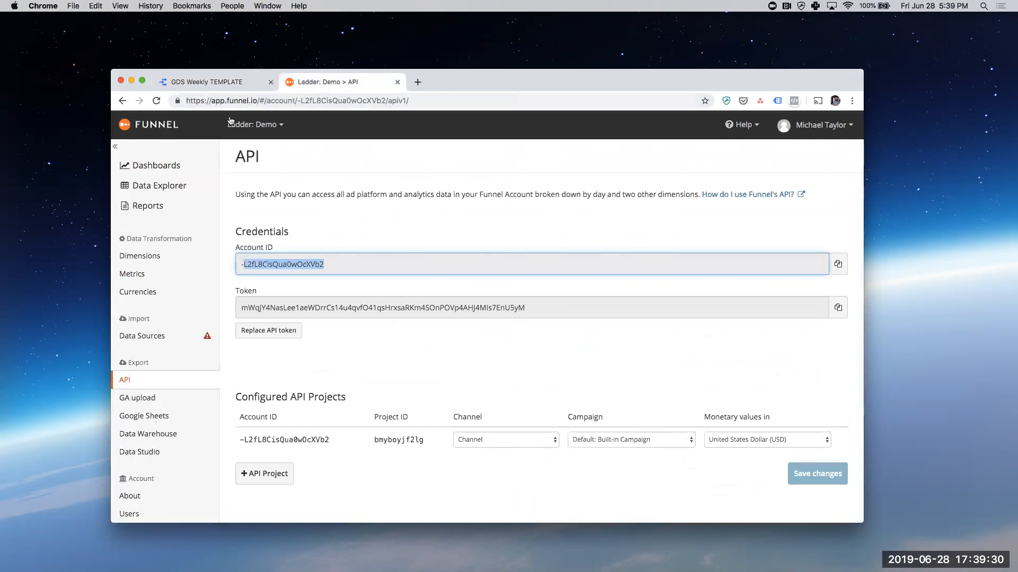
left_click(220, 84)
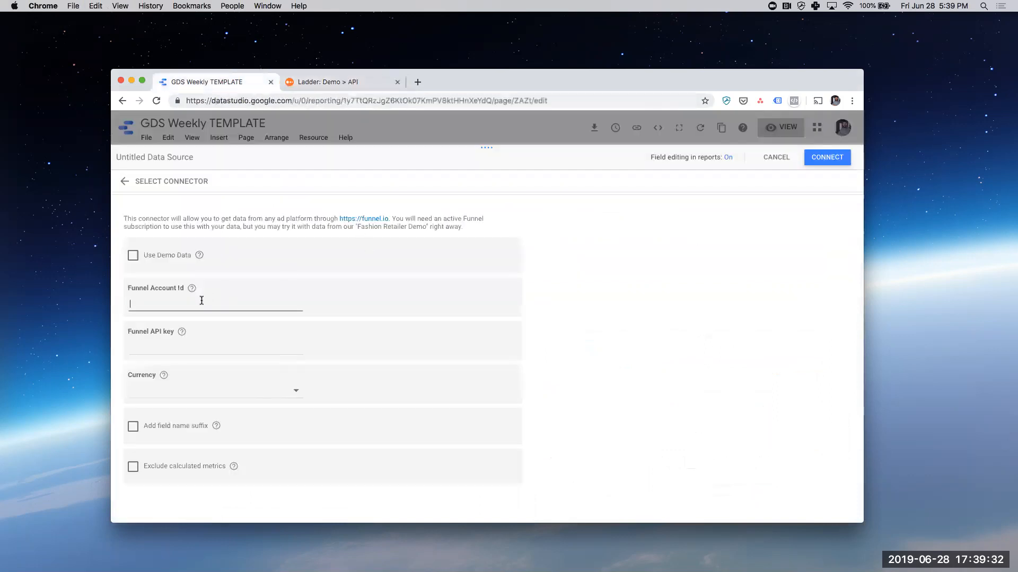
key("super+v")
key("ctrl+Tab")
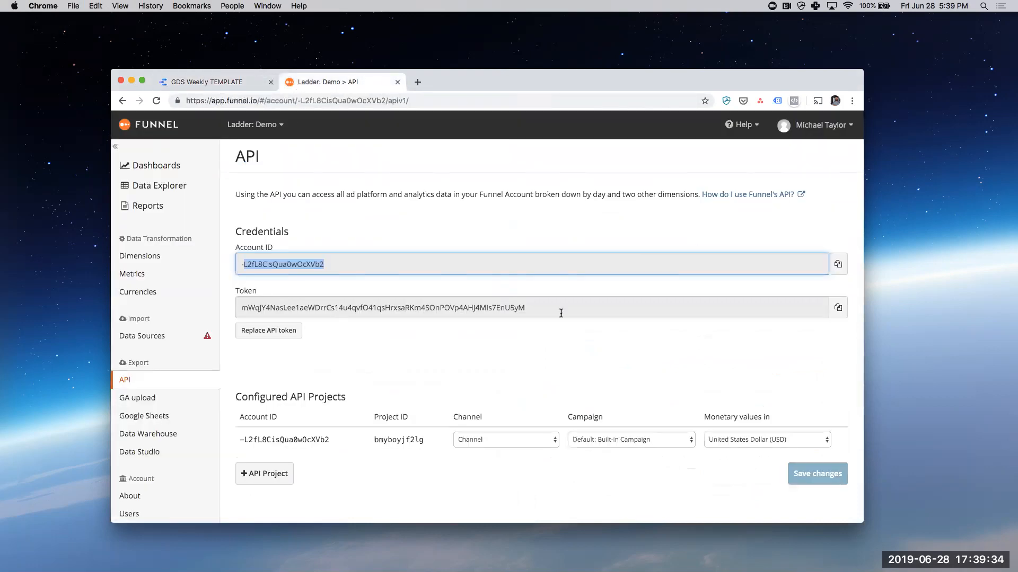
- Copy the API token from Funnel and paste it into the connector's Funnel API key field in Data Studio
left_click(837, 307)
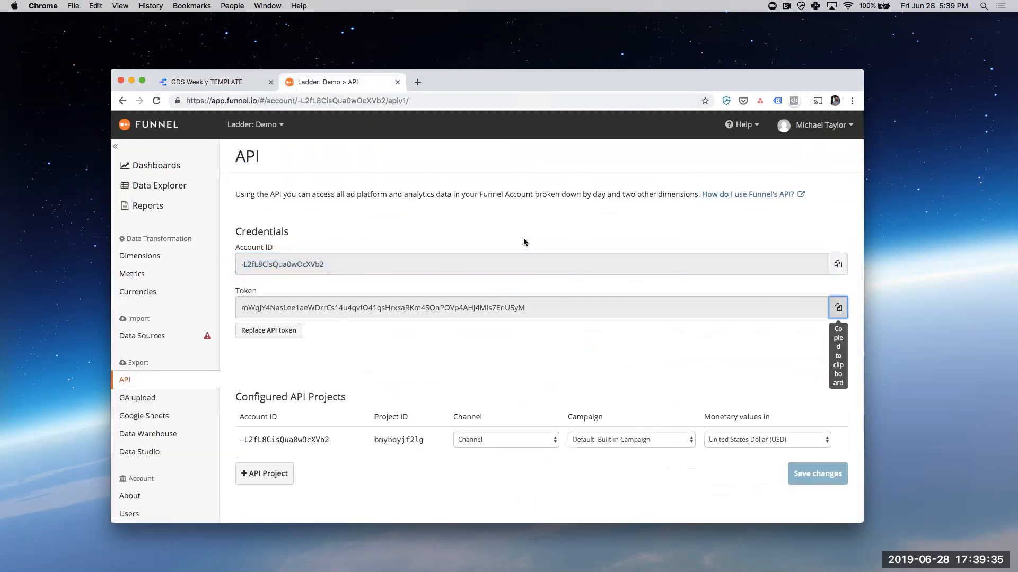
left_click(224, 84)
left_click(219, 348)
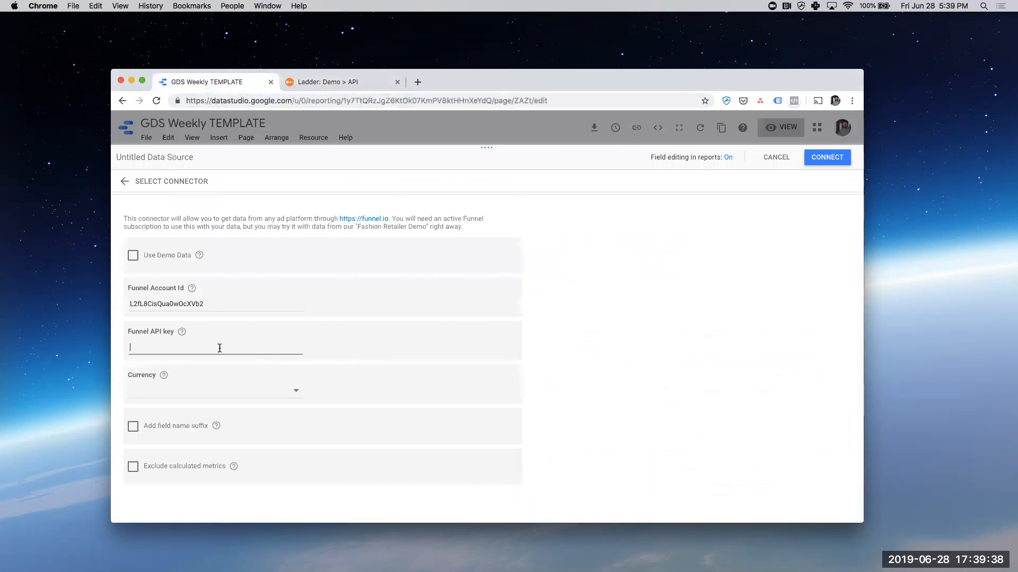
key("super+v")
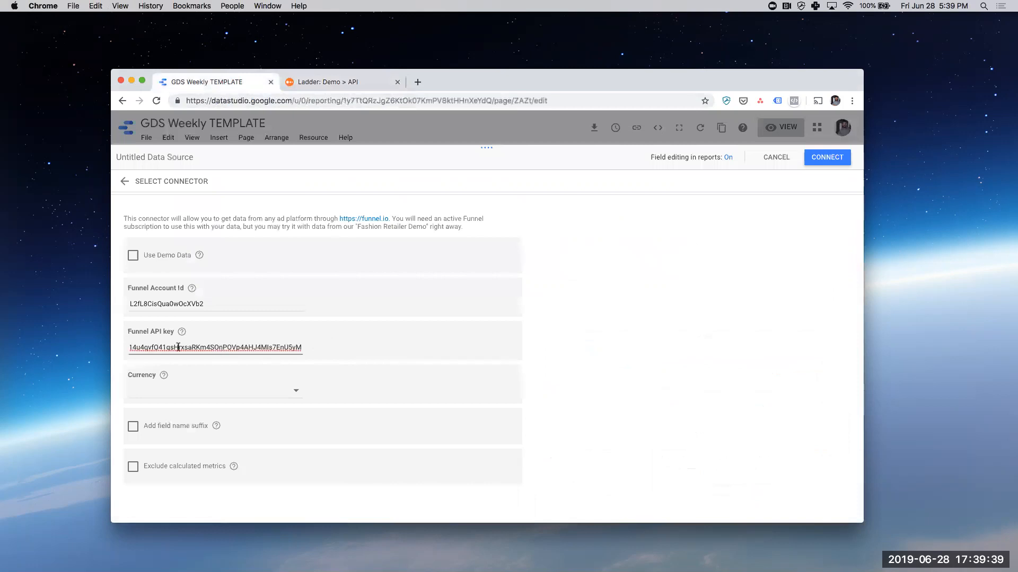
- Set the connector's currency to United States Dollar and enable Add field name suffix
left_click(235, 397)
left_click(219, 372)
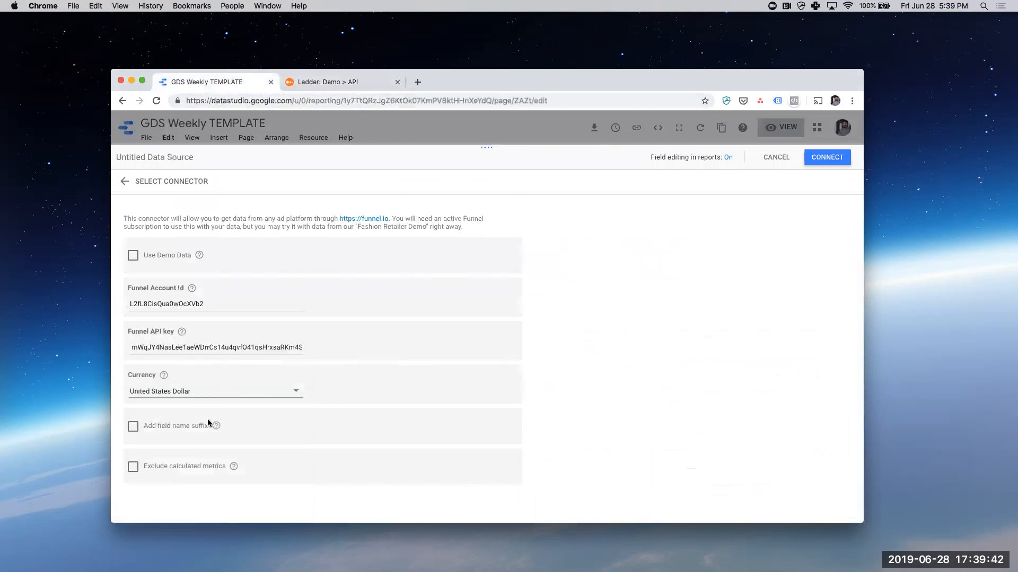
left_click(133, 427)
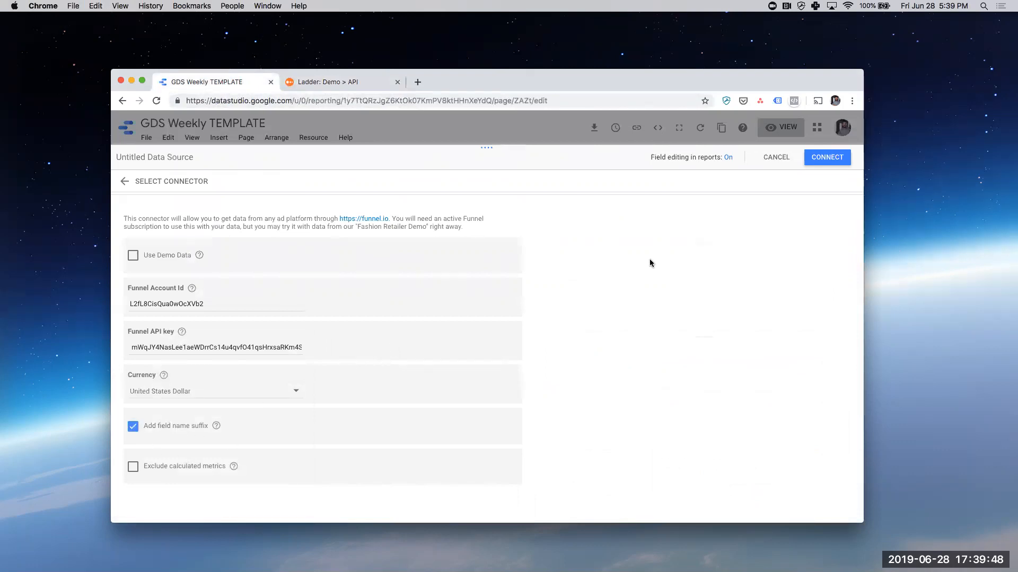
- Name the data source Funnel.io Ladder DEMO and try to connect it
left_click(183, 156)
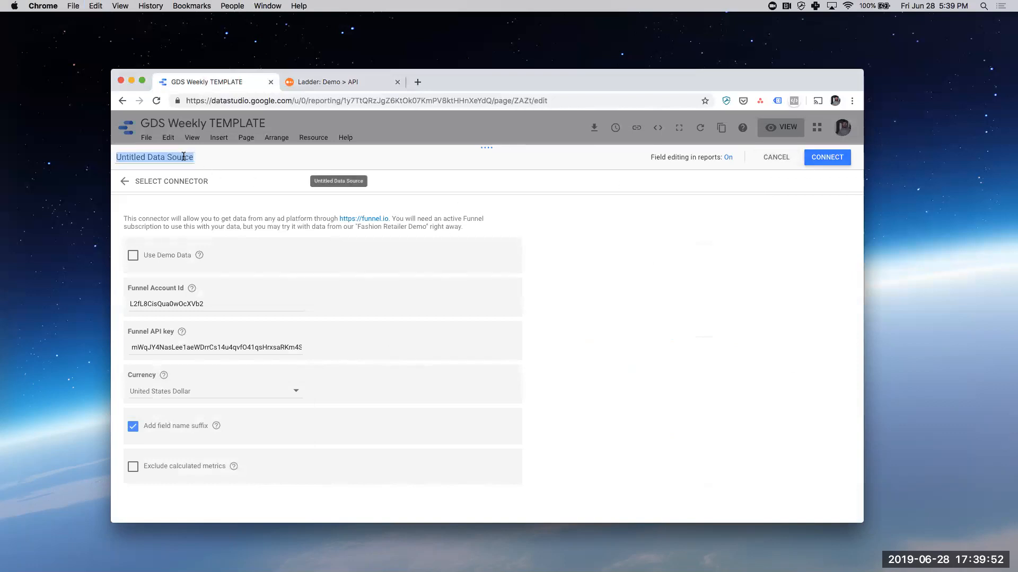
type("Funnel.io Ladder DEM")
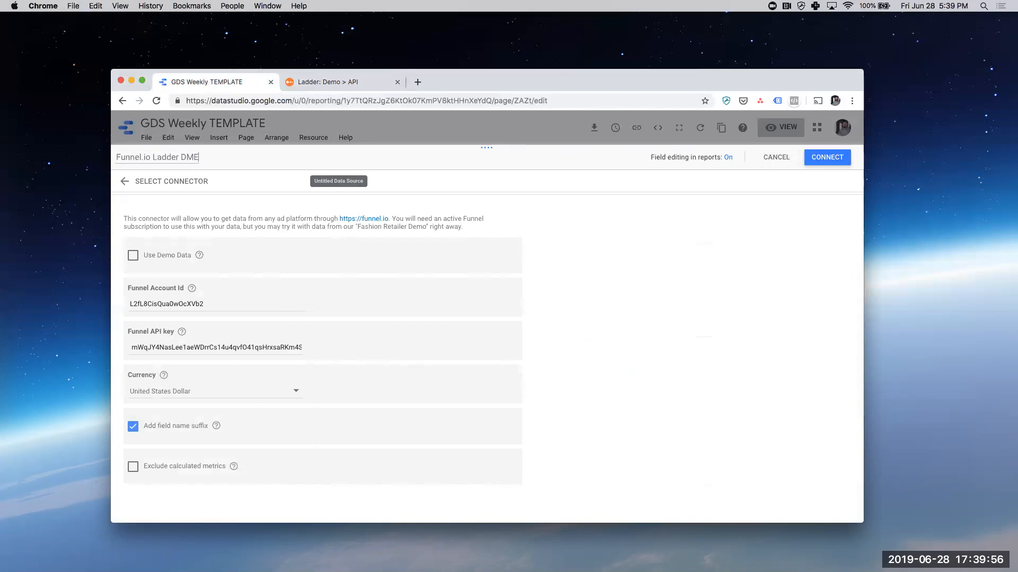
type("O")
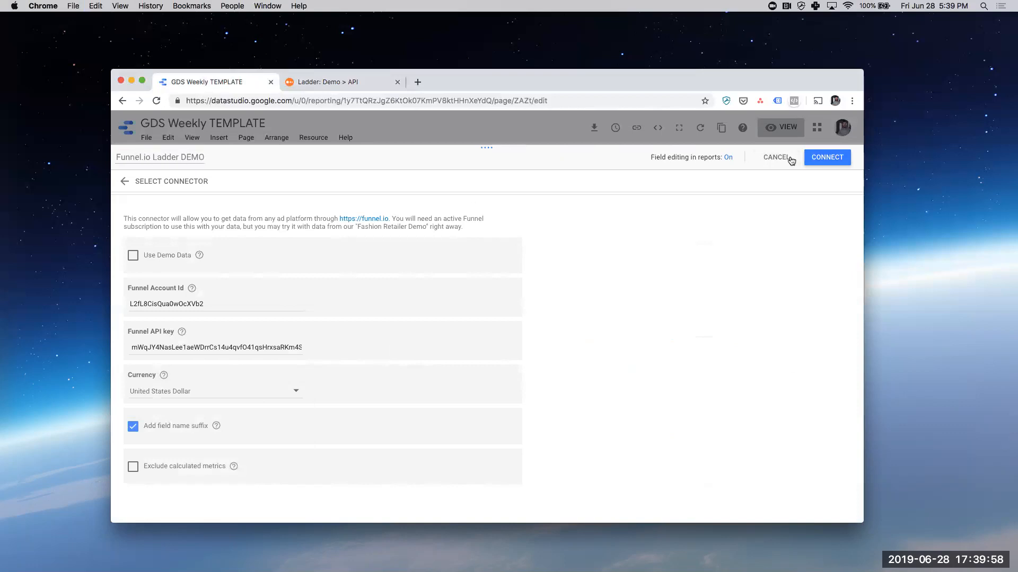
left_click(828, 157)
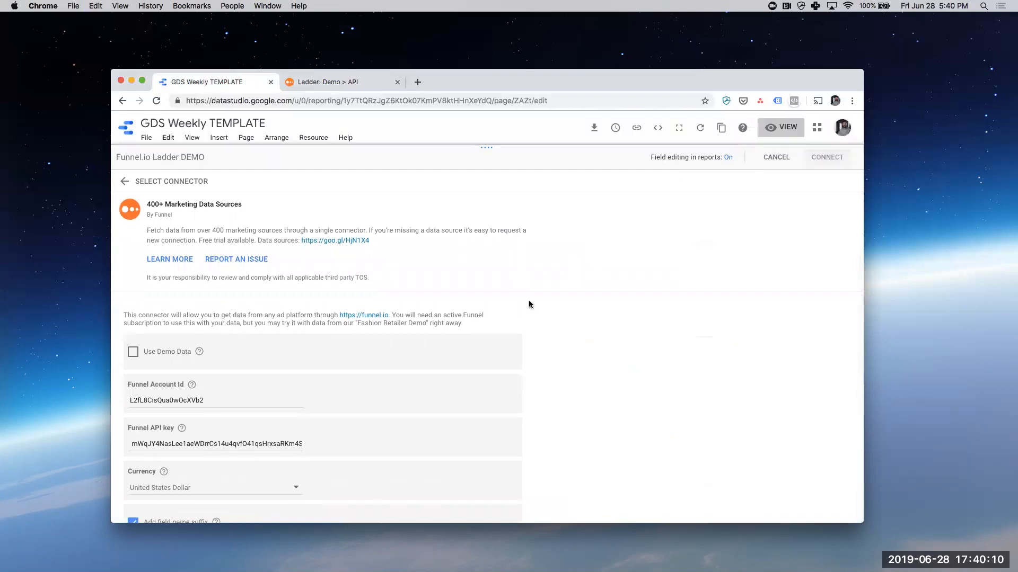
- Correct the start of the Funnel Account Id to match Funnel's credentials and connect the data source again
scroll(402, 398, "down", 1)
left_click(131, 372)
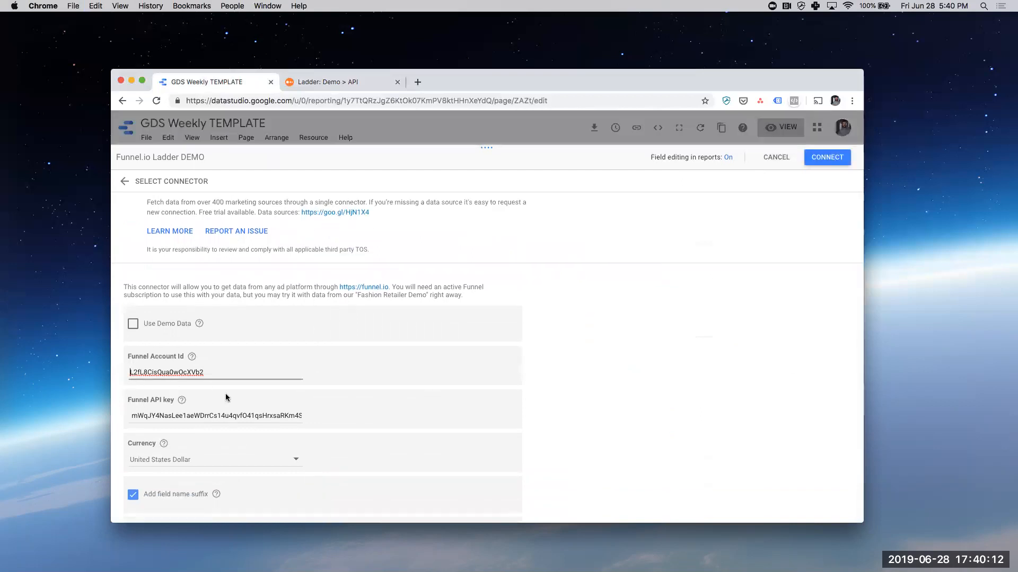
left_click(826, 161)
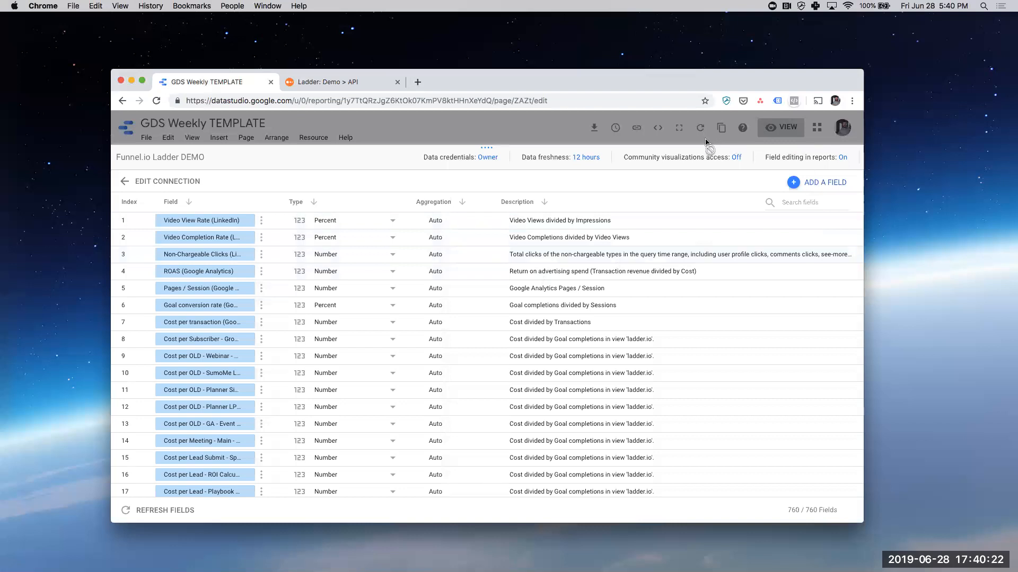
- Try to add the connected data source to the report copy, and dismiss the connector dialog
left_click(847, 162)
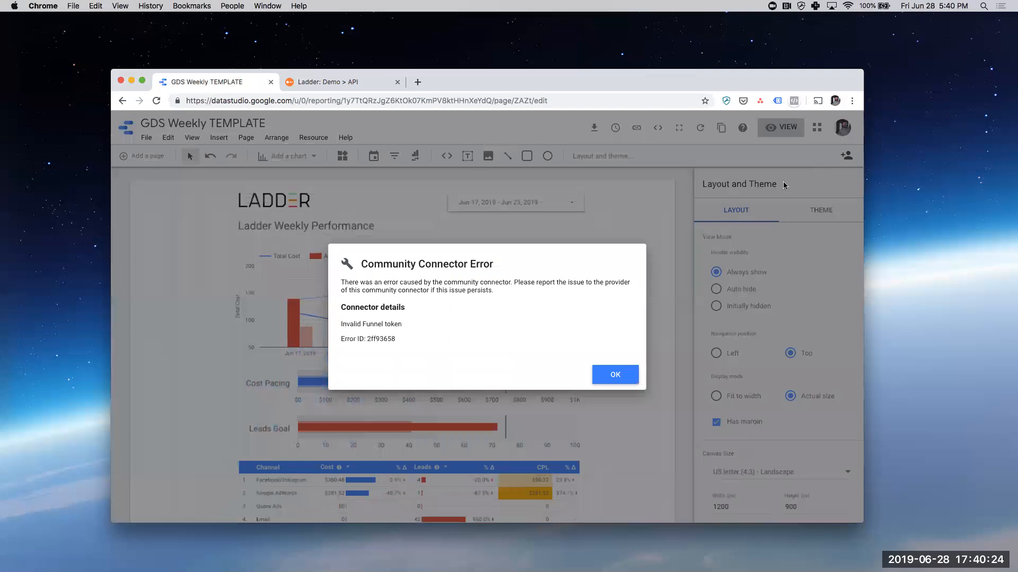
left_click(623, 375)
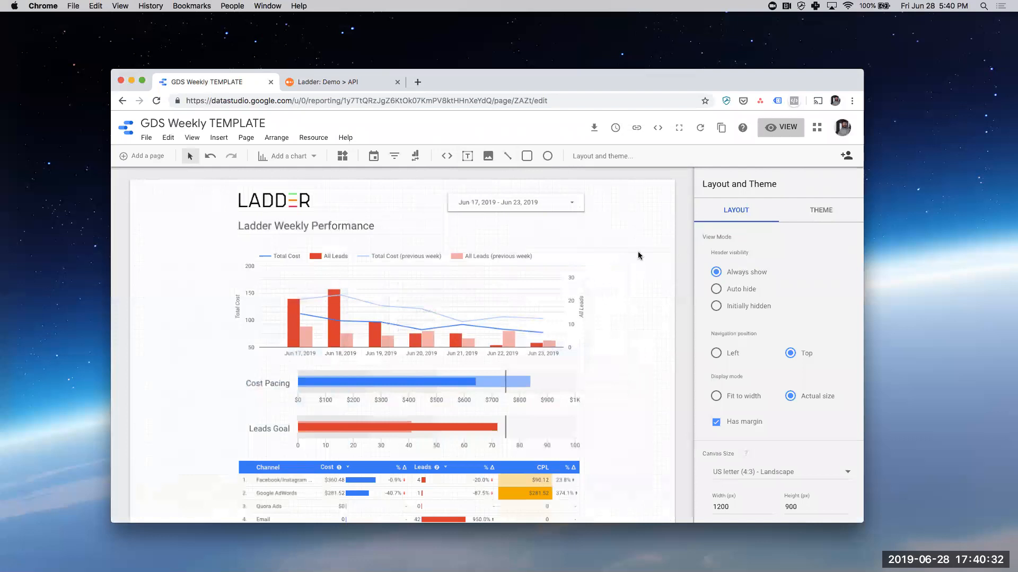
scroll(615, 363, "down", 3)
scroll(615, 363, "up", 3)
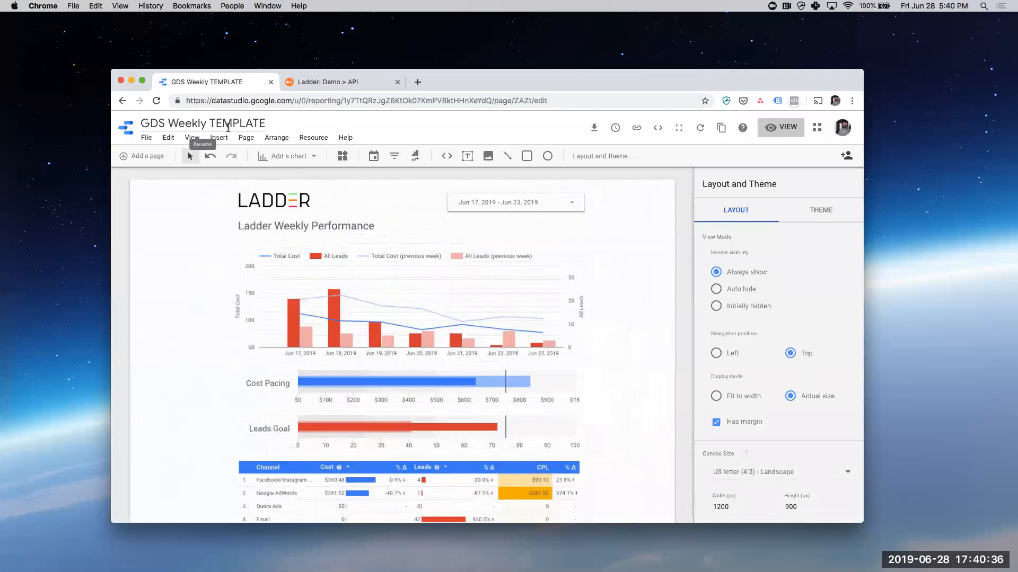
- Copy the template report with Funnel.io Ladder DEMO as the new data source
left_click(721, 127)
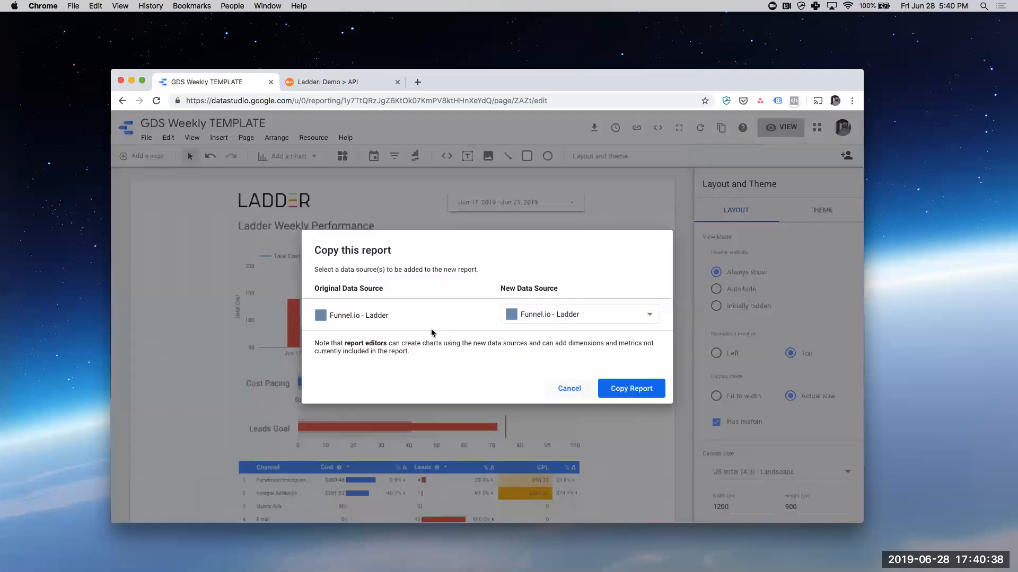
left_click(573, 324)
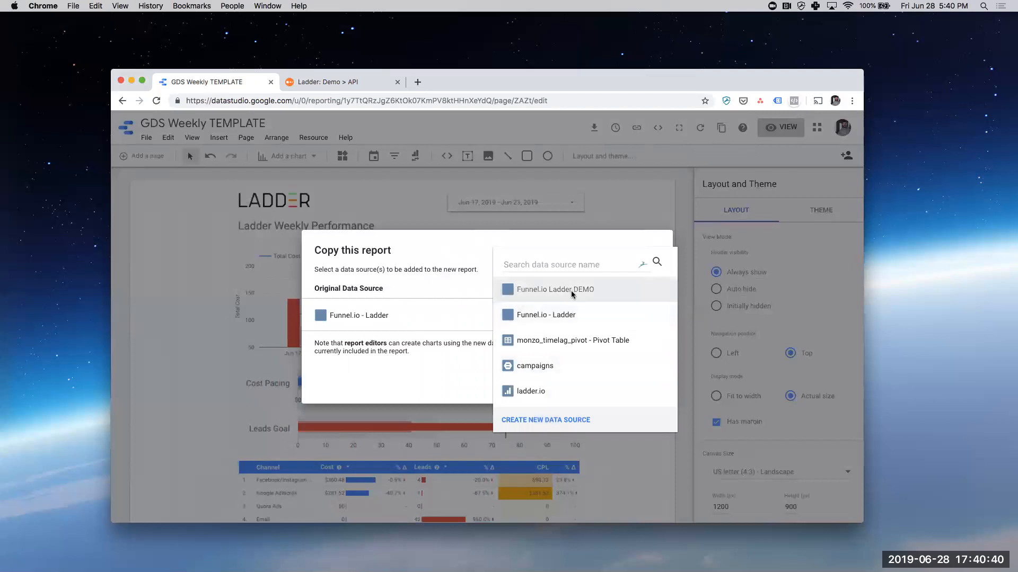
left_click(570, 290)
left_click(630, 390)
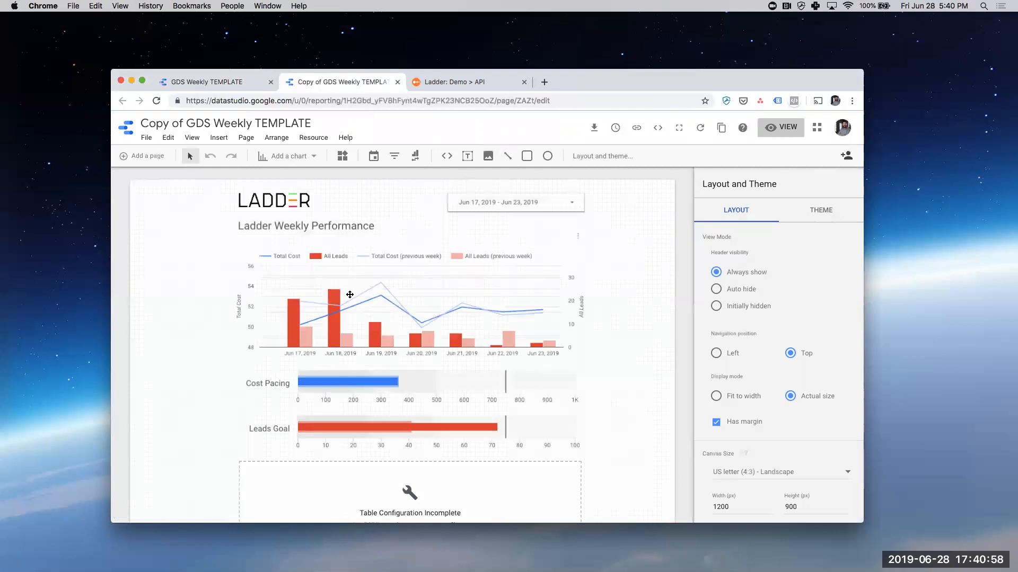
- Examine the copied report's time series and broken table, comparing the table with the one in the original template
scroll(241, 386, "down", 1)
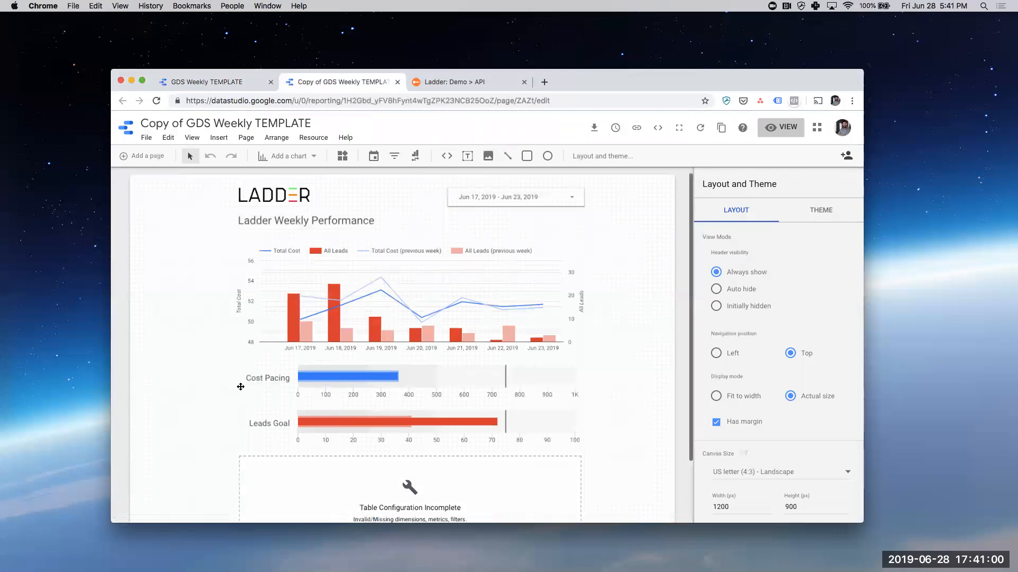
scroll(241, 387, "up", 1)
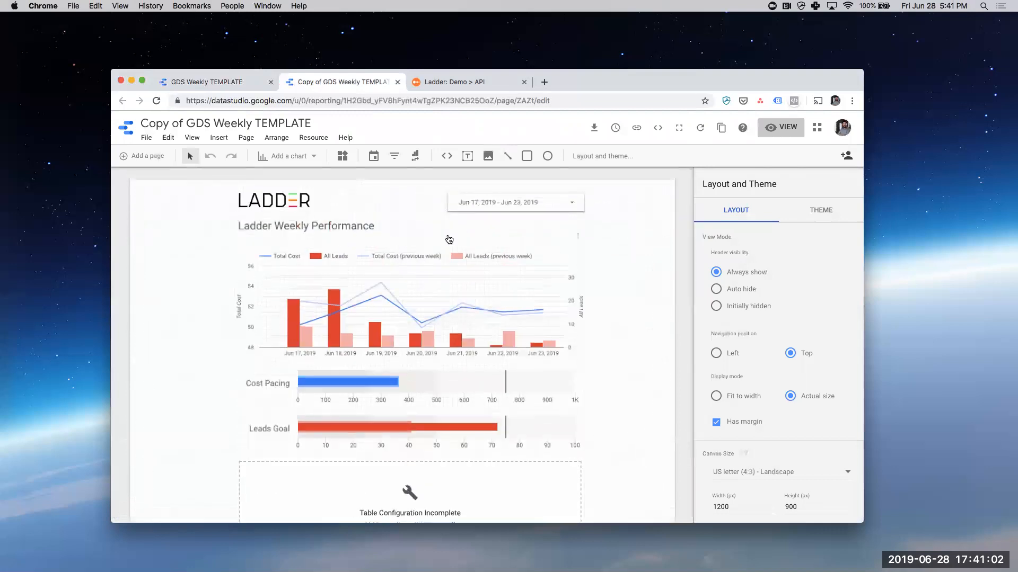
left_click(560, 258)
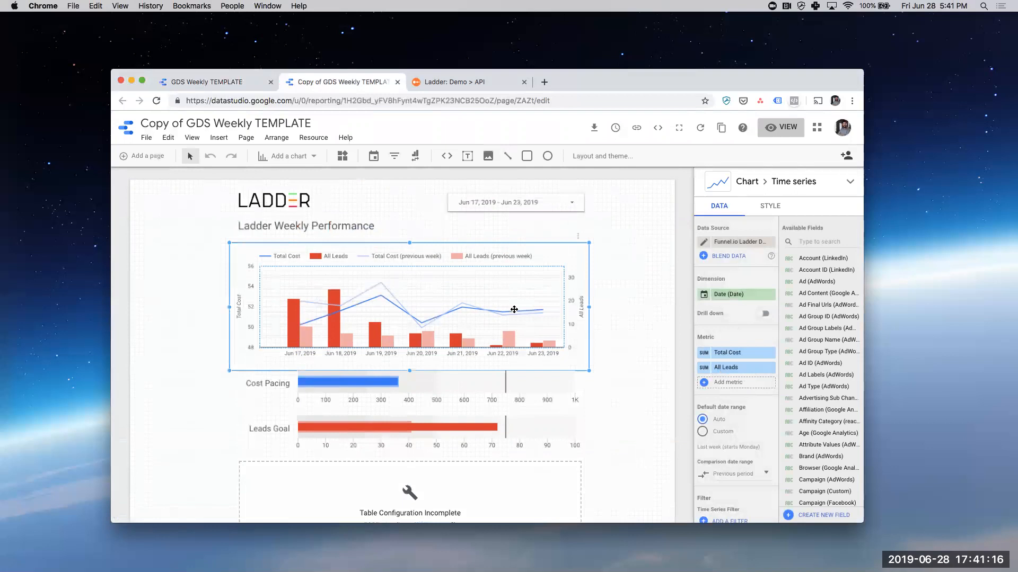
scroll(551, 374, "down", 3)
left_click(535, 428)
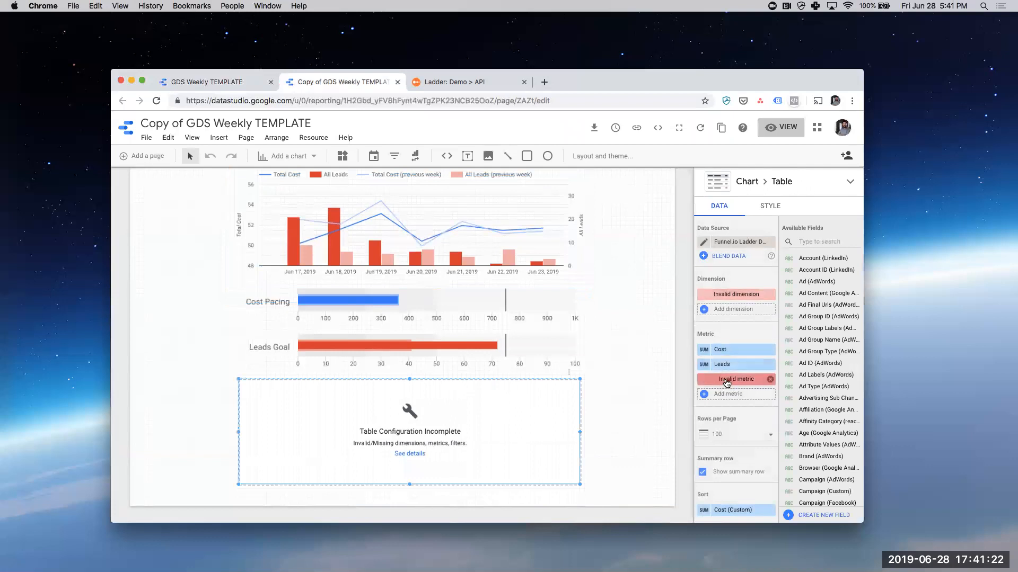
left_click(223, 83)
scroll(275, 347, "down", 4)
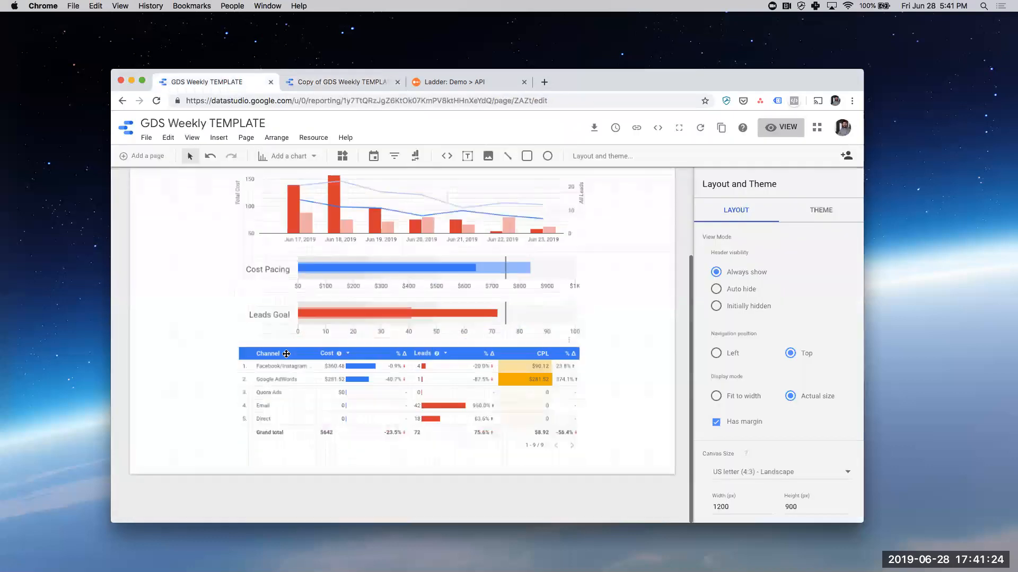
left_click(372, 84)
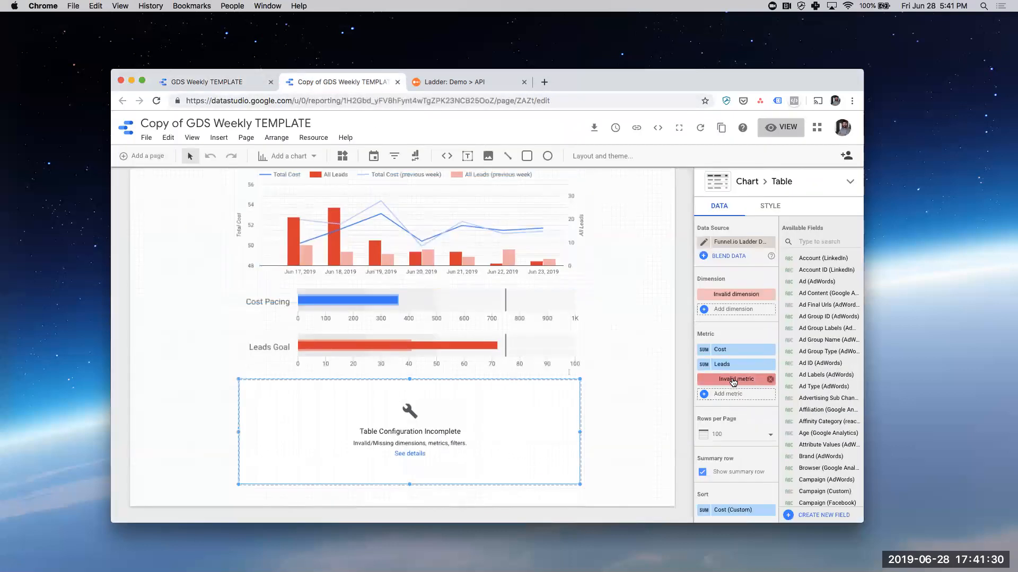
- Replace the table's invalid metric with a new field named CPL, calculated as Cost (Custom) / All Leads completions (ladder.io)
left_click(733, 381)
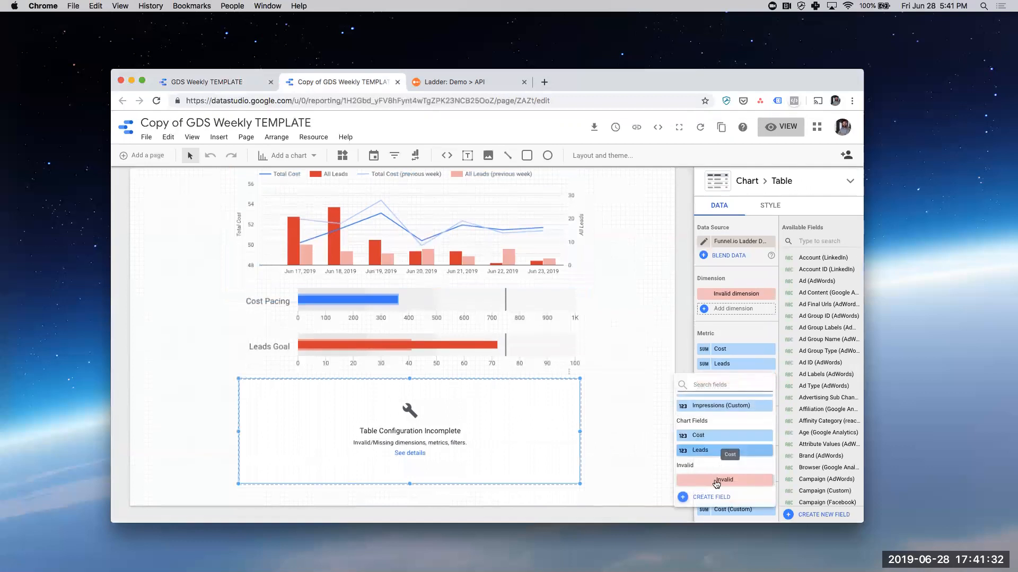
left_click(709, 497)
type("CPL")
left_click(617, 351)
type("c")
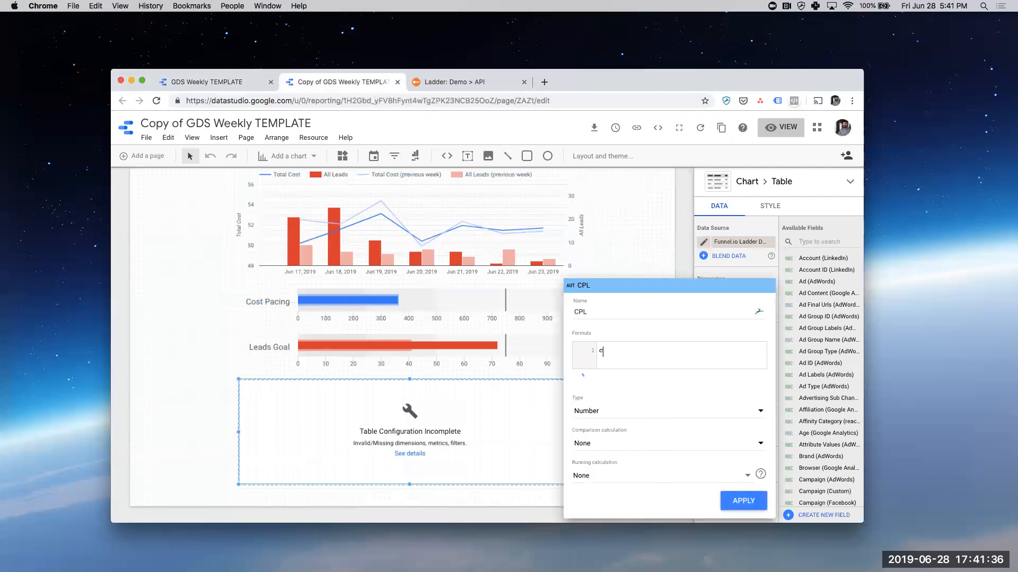
type("ost")
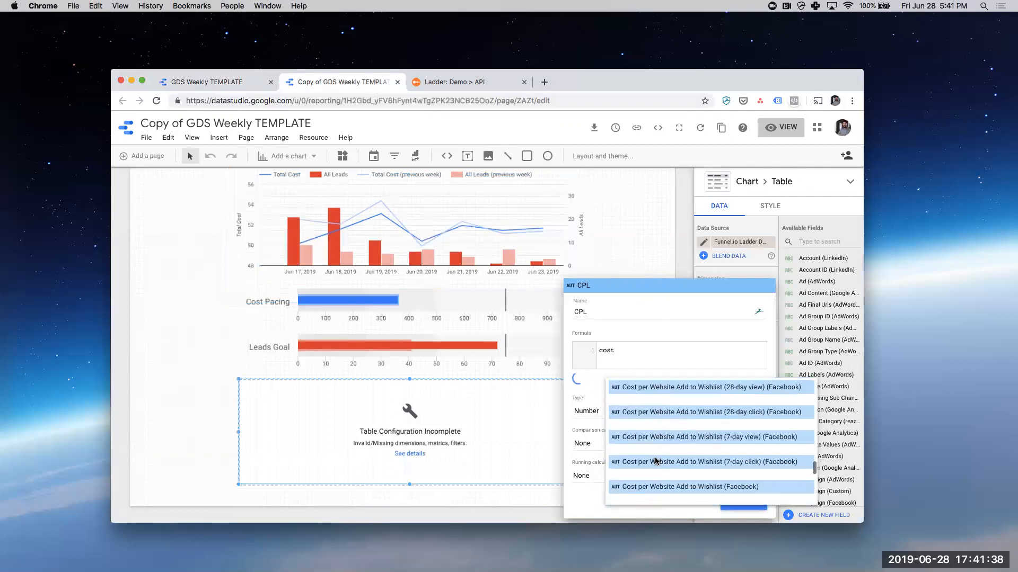
left_click(652, 441)
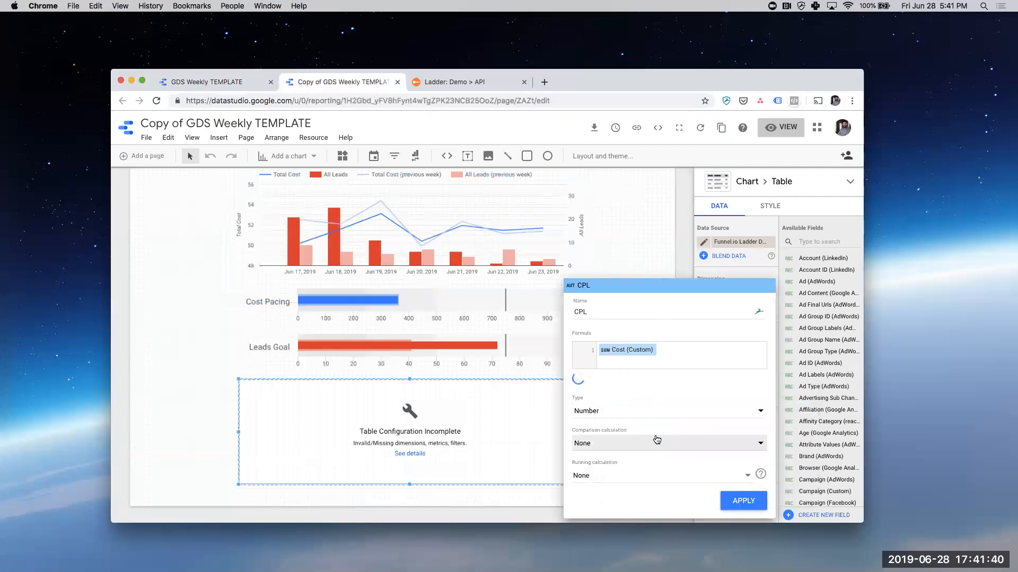
type("/all leads")
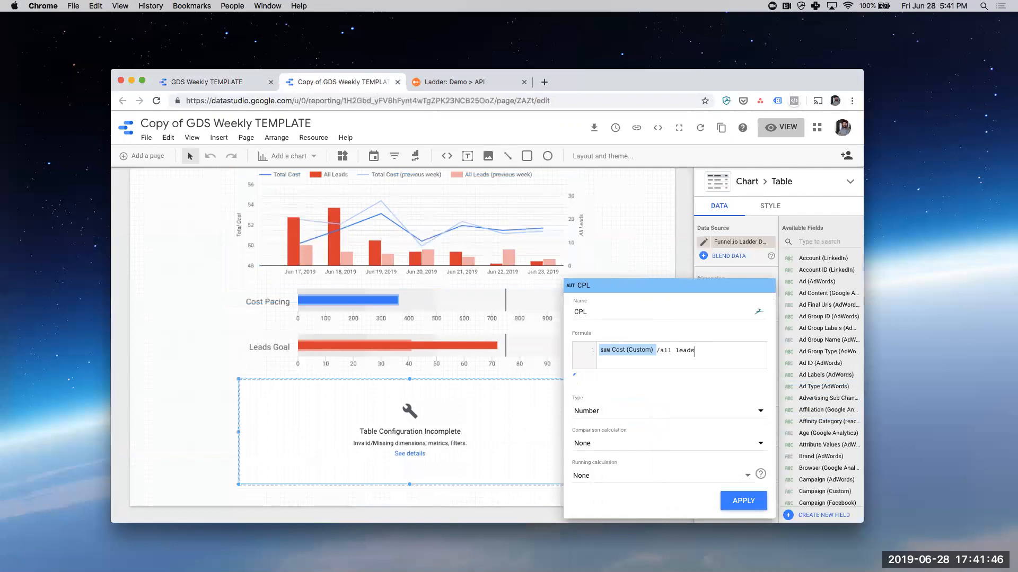
type("com com")
left_click(742, 389)
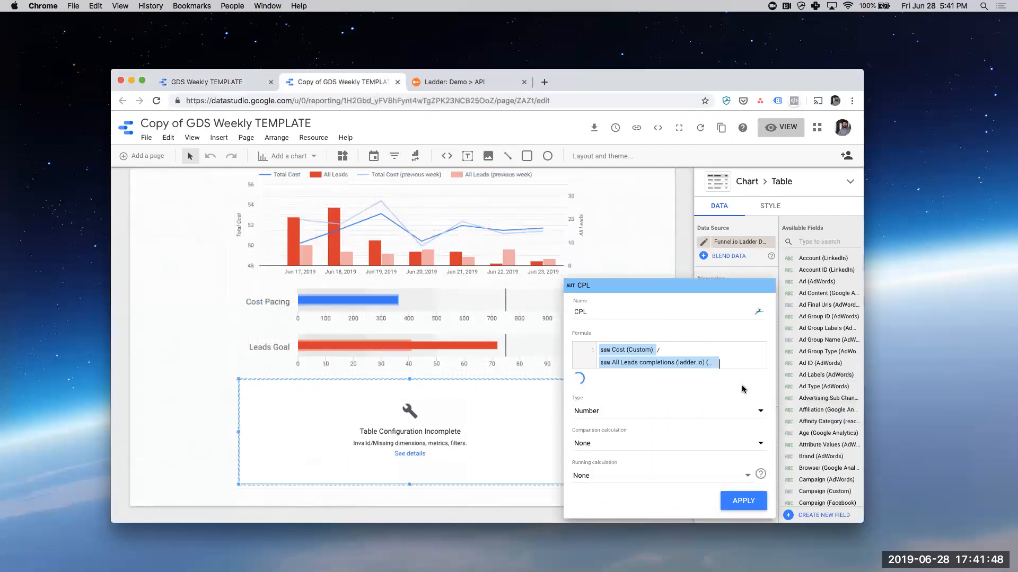
- Set the CPL field's type to Currency (USD - US Dollar ($)) and apply the field
left_click(635, 417)
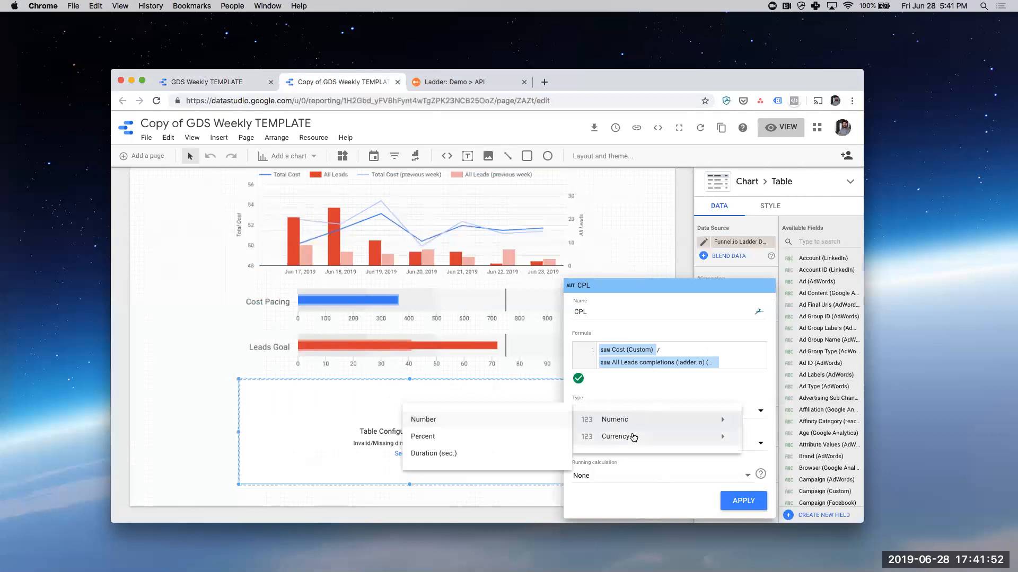
mouse_move(633, 438)
scroll(443, 444, "down", 15)
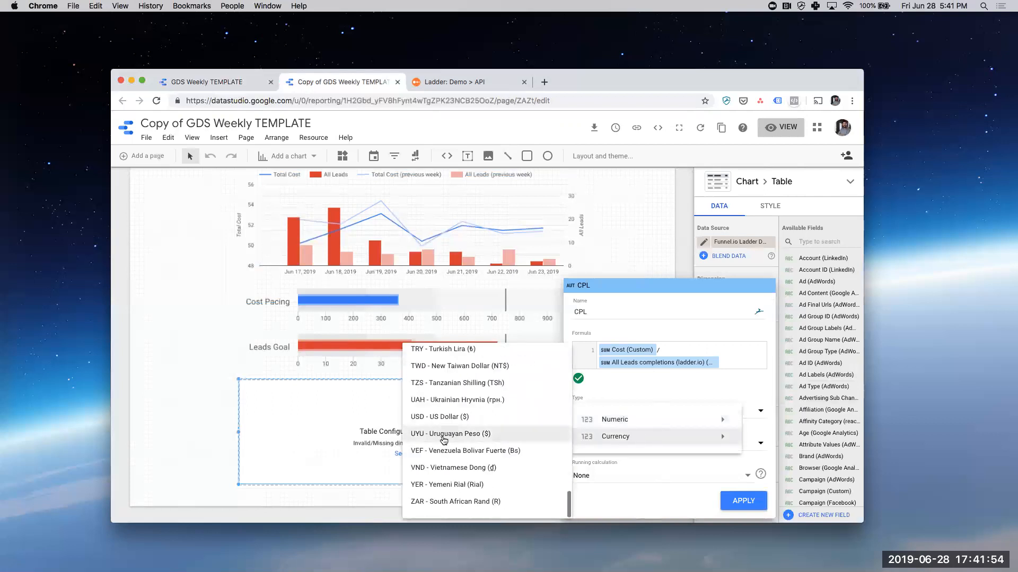
scroll(446, 409, "up", 10)
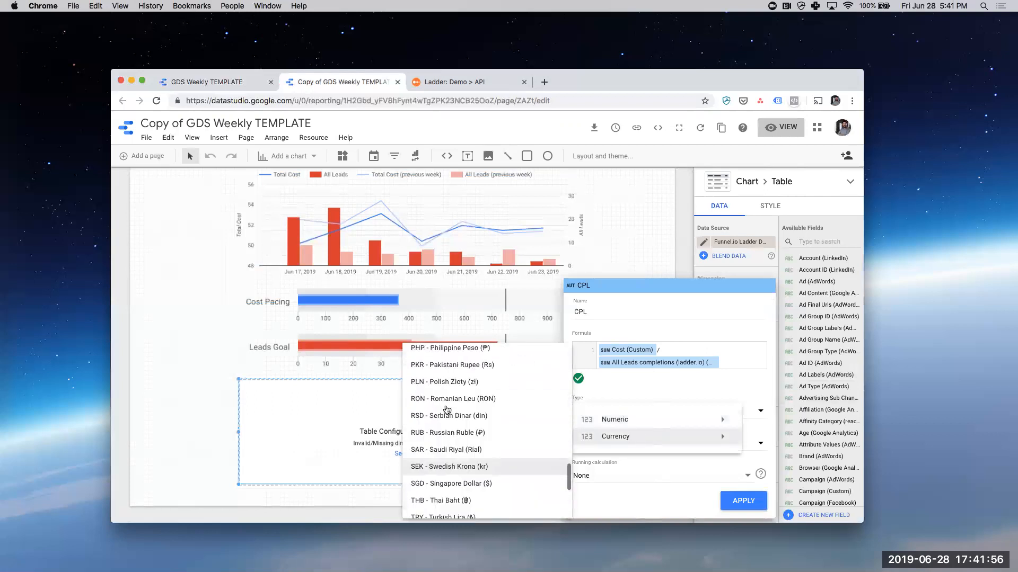
scroll(446, 413, "down", 10)
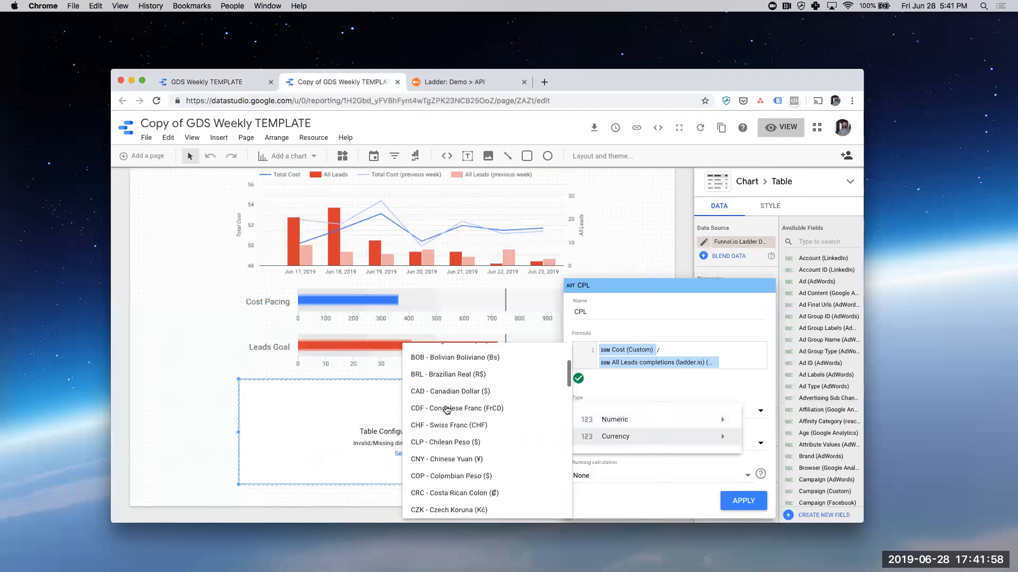
left_click(448, 418)
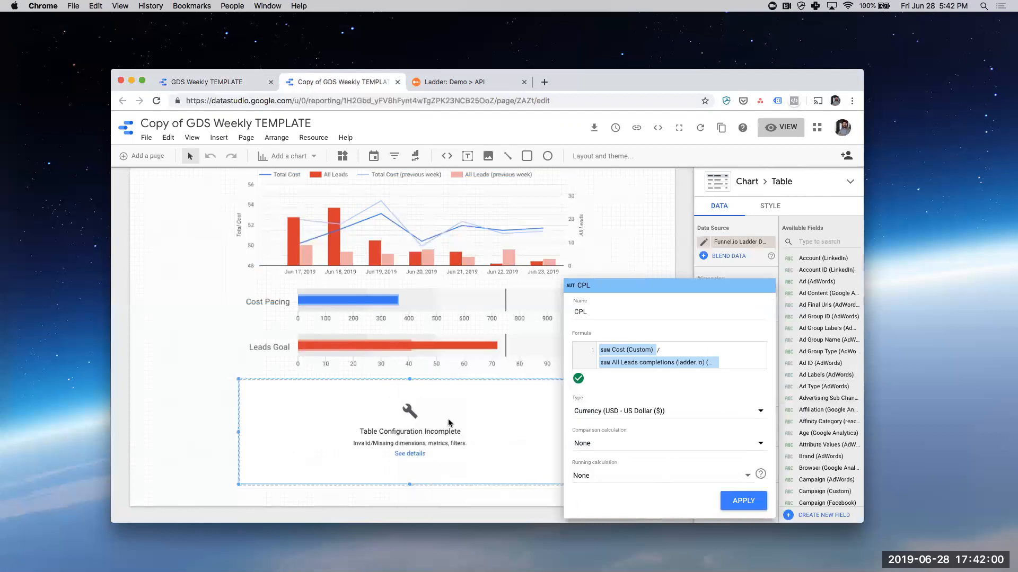
left_click(742, 500)
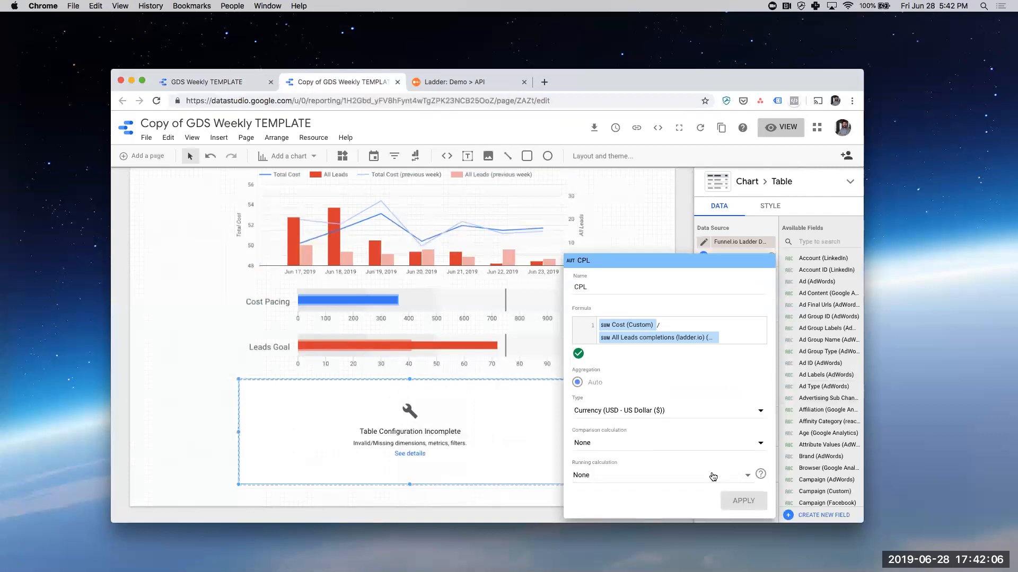
left_click(743, 251)
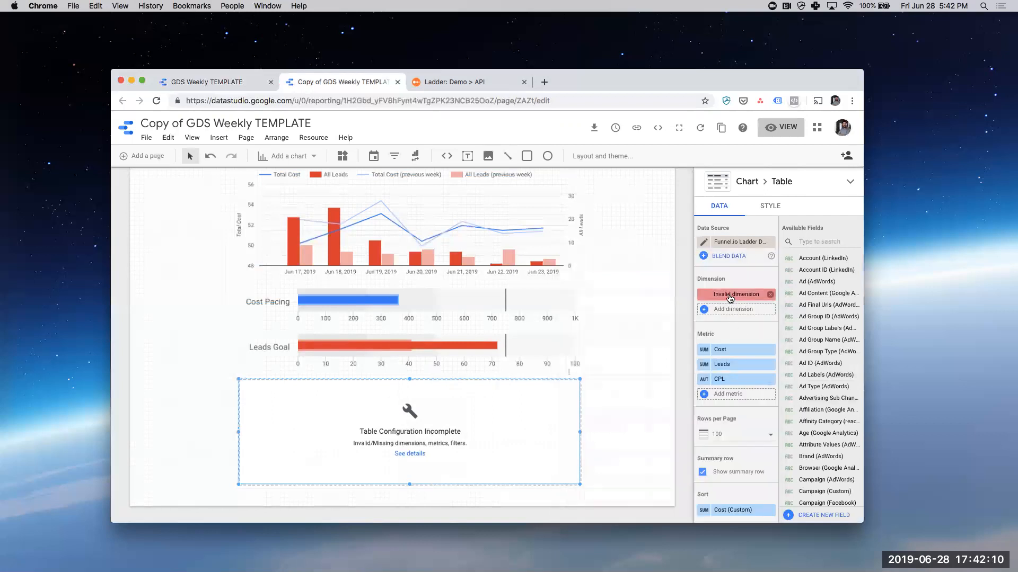
- Replace the table's invalid dimension with Channel (Custom) and deselect the table
left_click(730, 296)
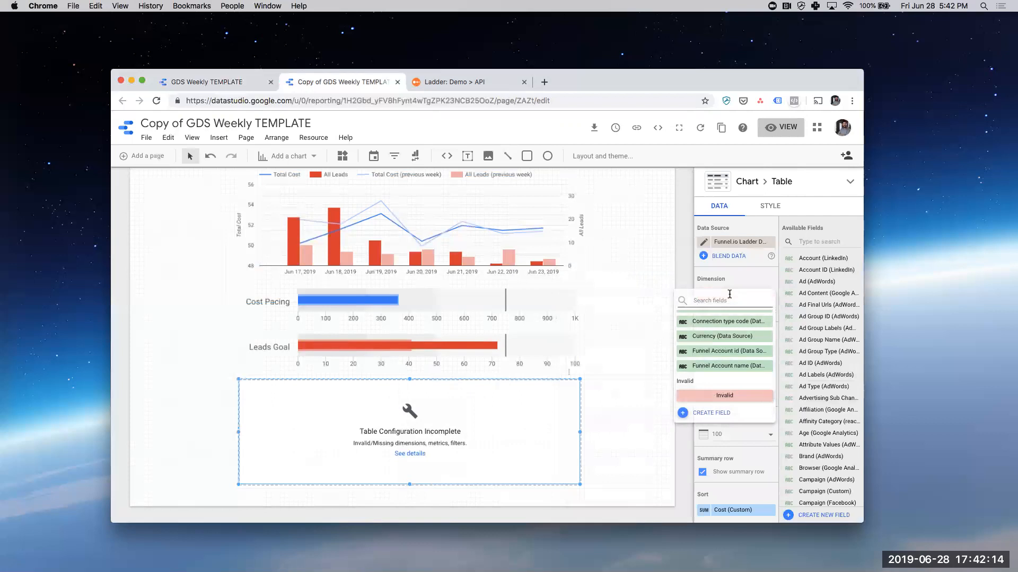
type("channel")
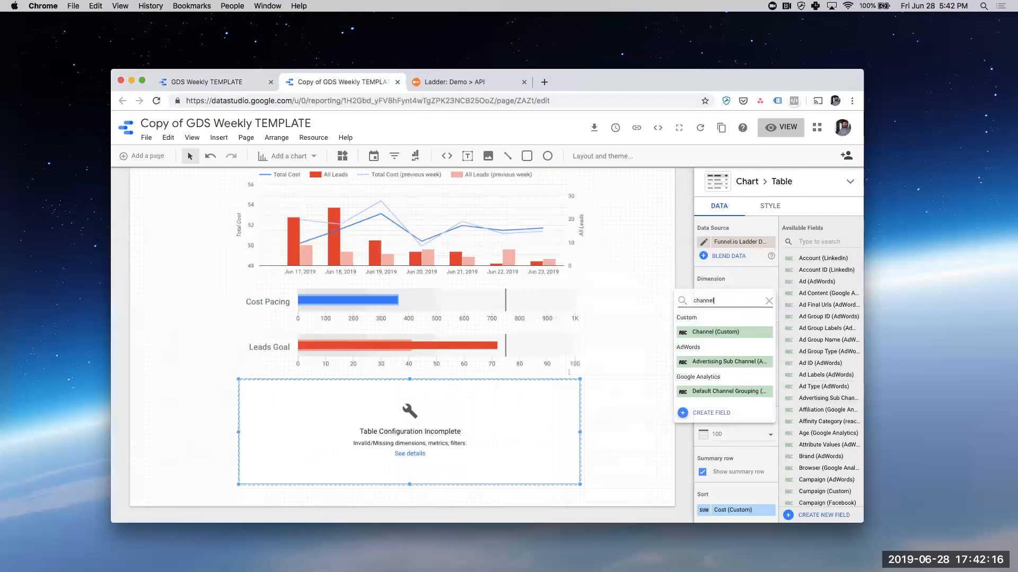
left_click(726, 331)
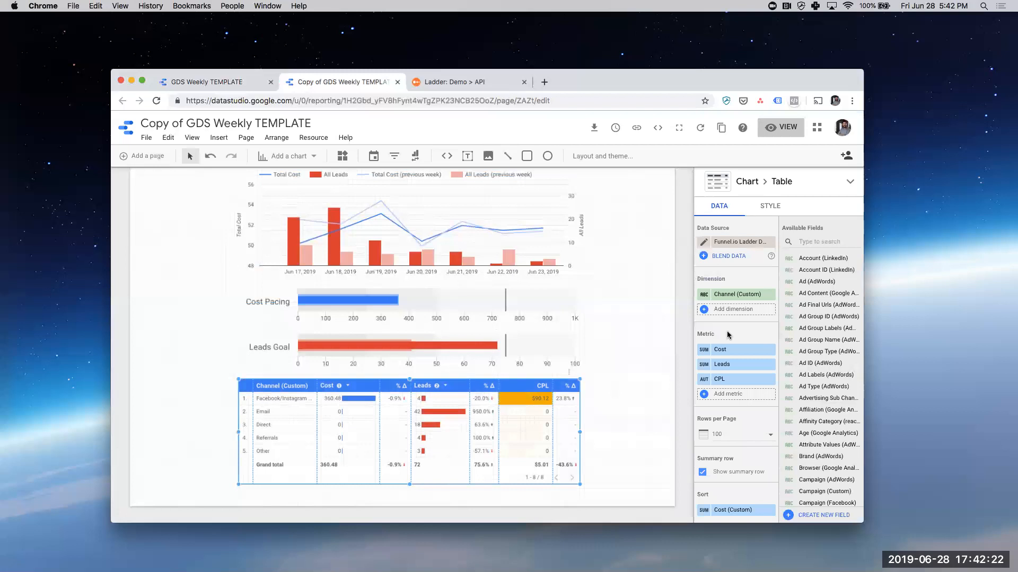
left_click(621, 419)
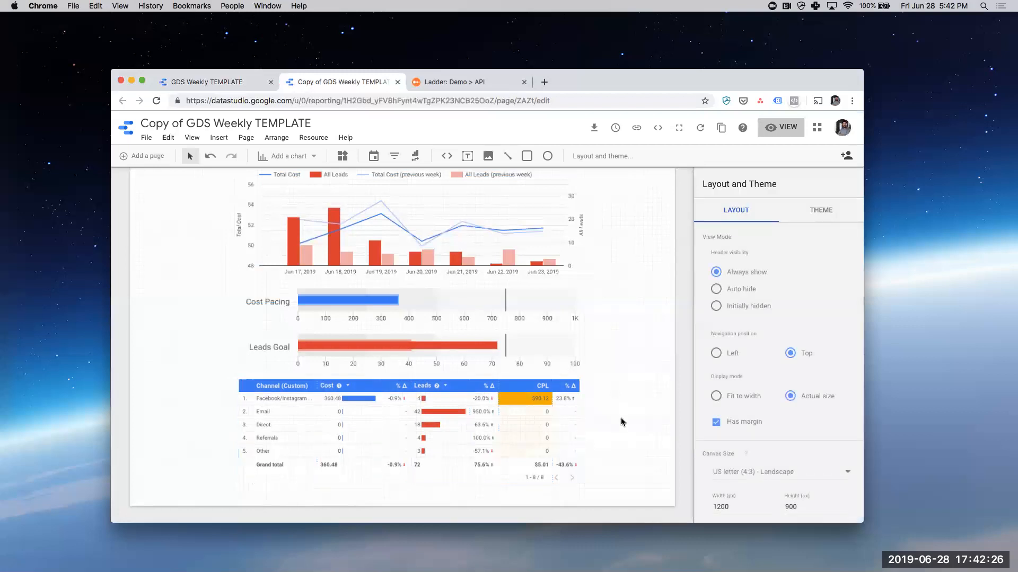
- Look through the default date range options of the report's date range control, and cancel without changing them
scroll(206, 402, "up", 5)
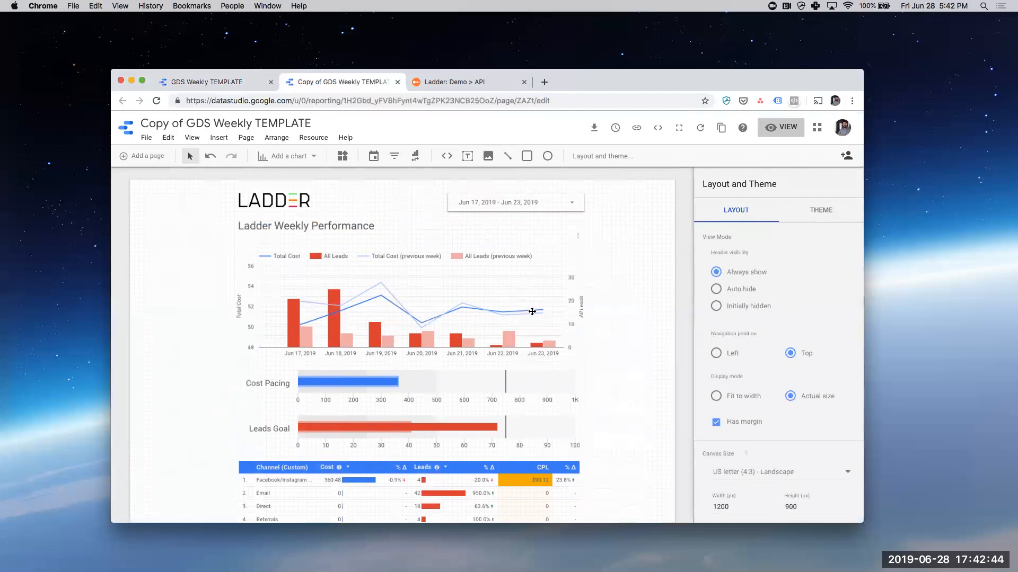
left_click(506, 207)
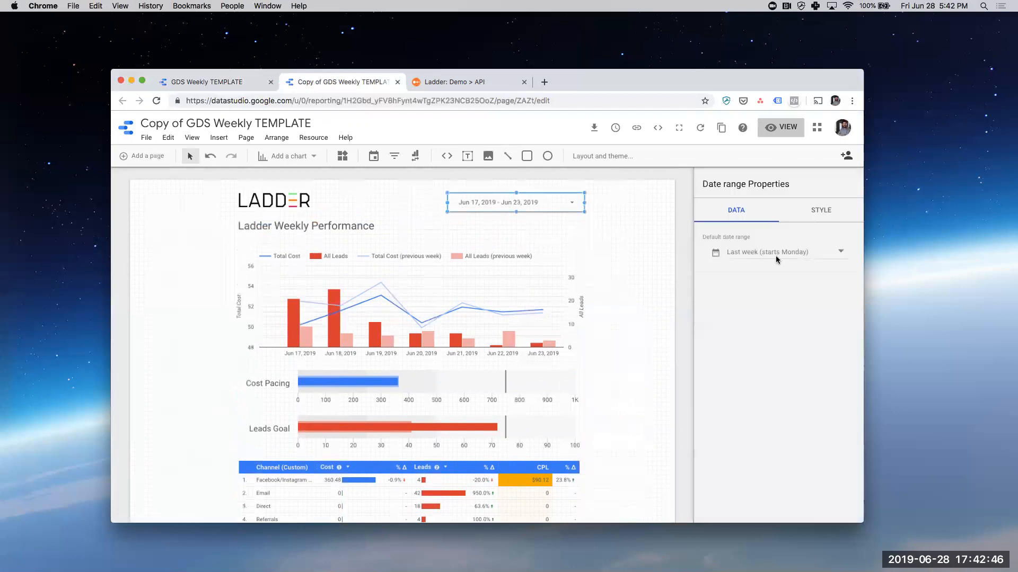
left_click(776, 254)
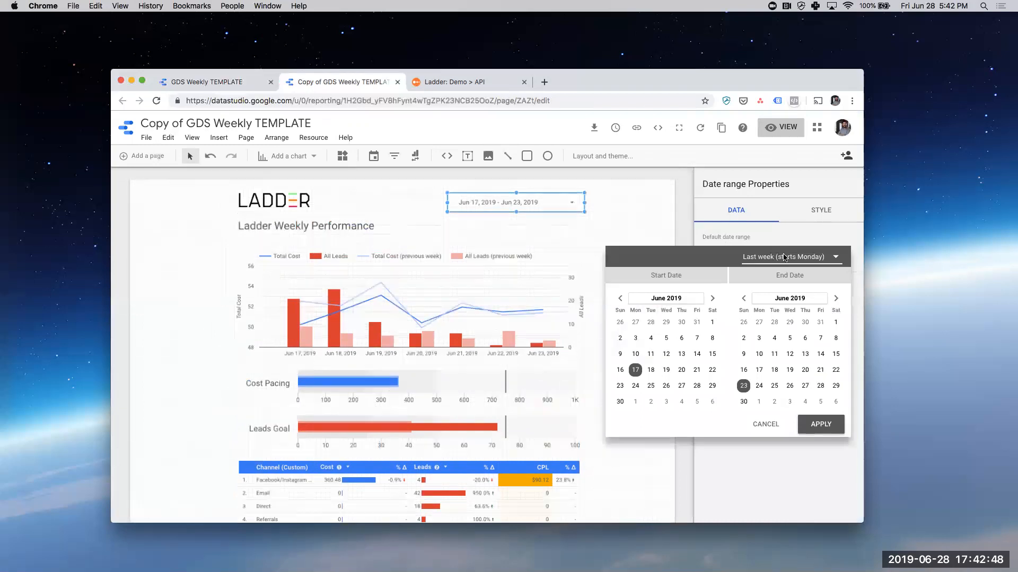
left_click(784, 257)
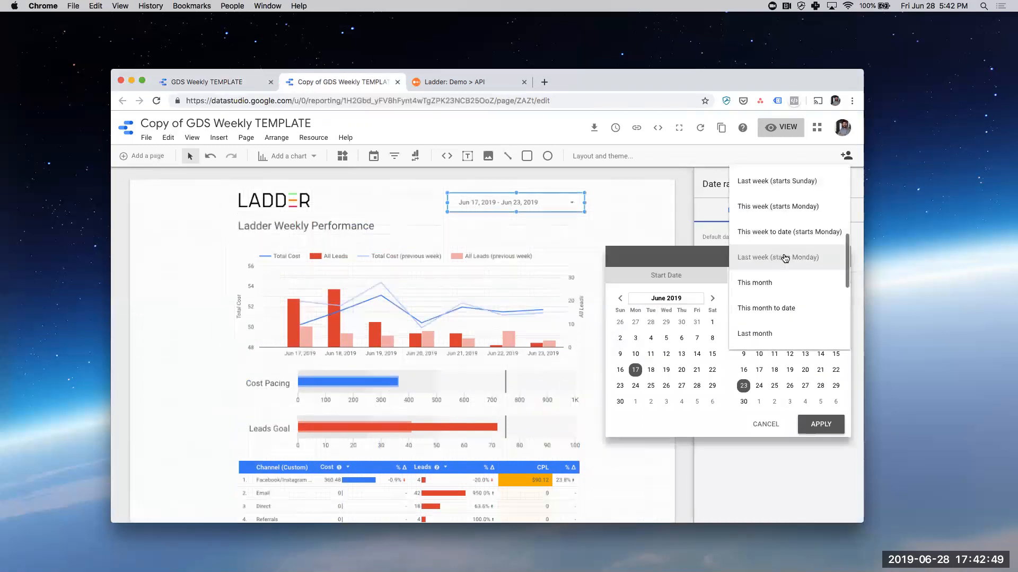
left_click(683, 265)
left_click(765, 424)
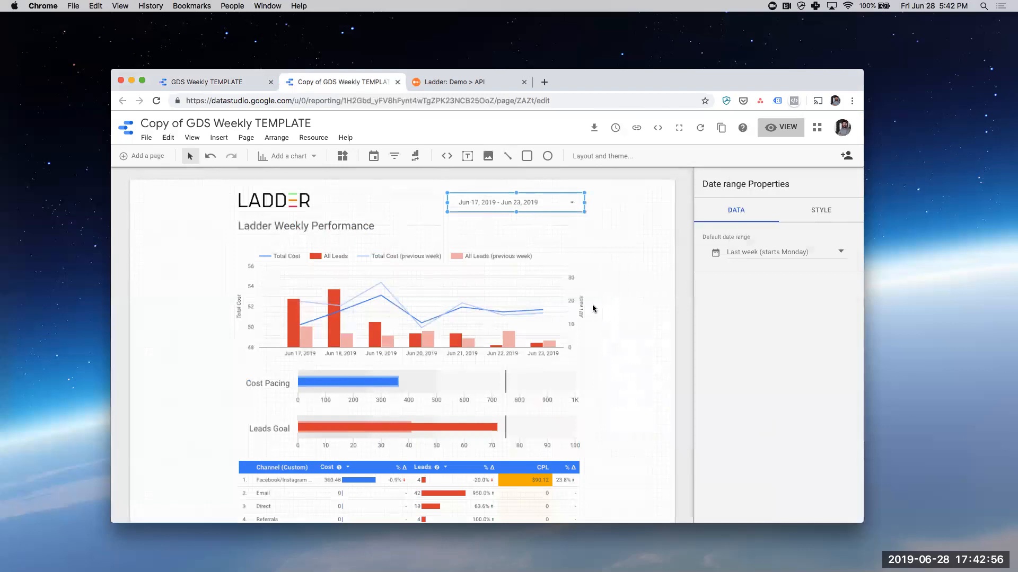
- Set the target value of the Cost Pacing bullet chart to 500
scroll(602, 329, "down", 3)
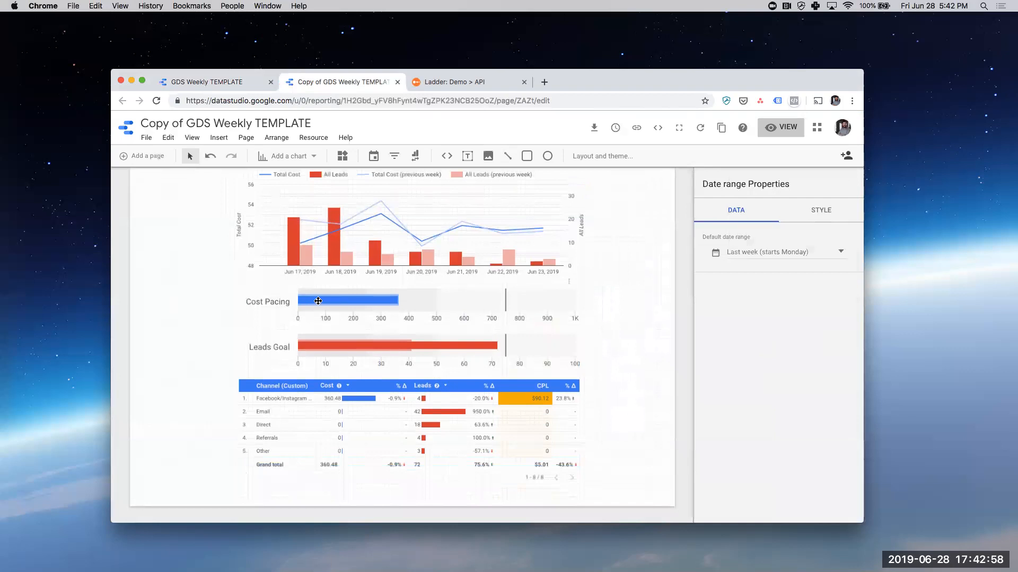
left_click(449, 309)
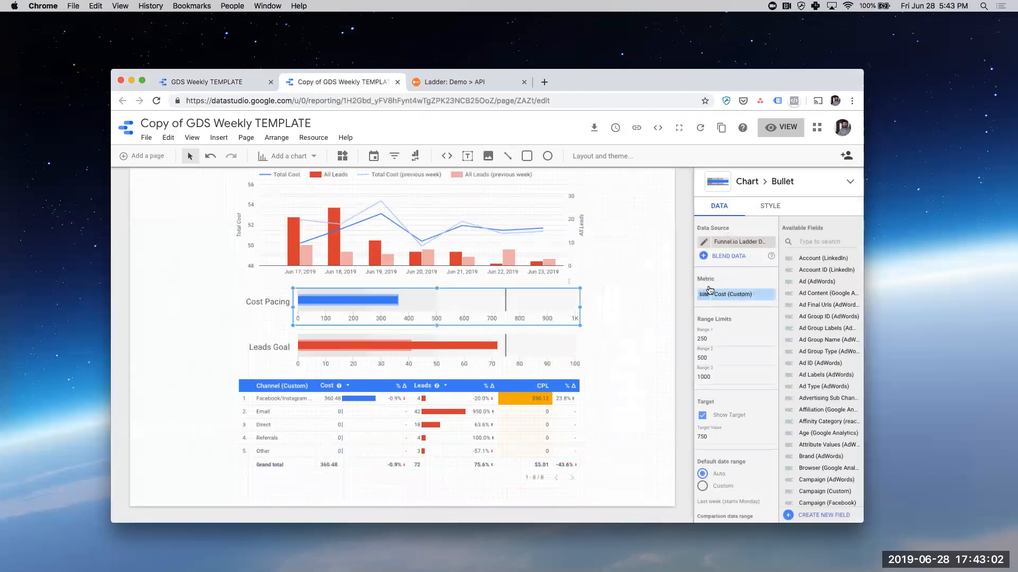
left_click(729, 339)
left_click(716, 438)
type("500")
- Set the Range 3 limit of the Cost Pacing bullet chart to 800
double_click(750, 378)
type("750")
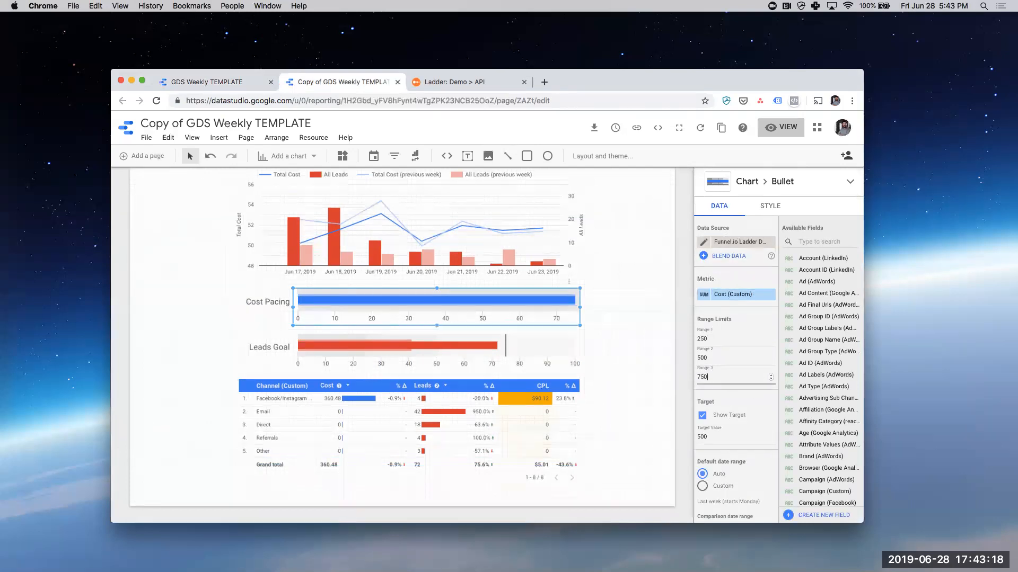
key("BackSpace")
key("BackSpace")
key("BackSpace")
type("800")
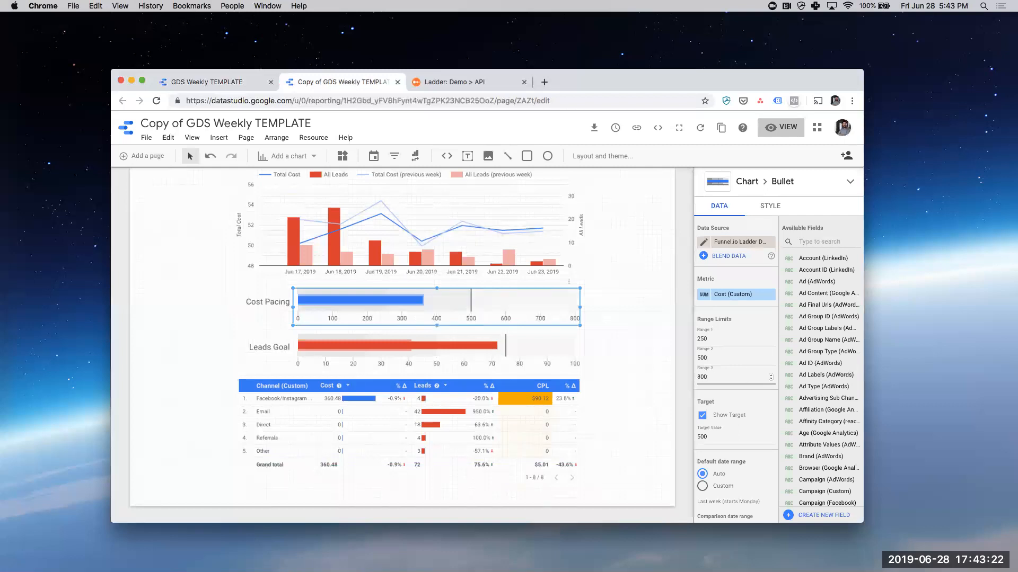
- Set the Range 3 limit of the Cost Pacing bullet chart to 750
key("BackSpace")
key("BackSpace")
key("BackSpace")
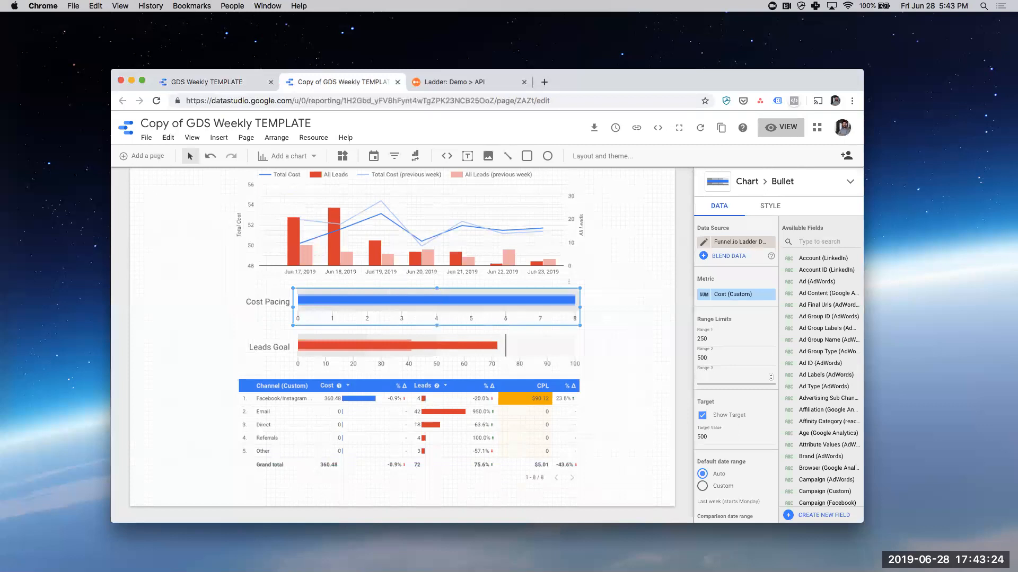
type("750")
- Set the Cost Pacing bullet chart's Range 1 limit to 200, Range 2 to 300 and Range 3 to 700
left_click(739, 358)
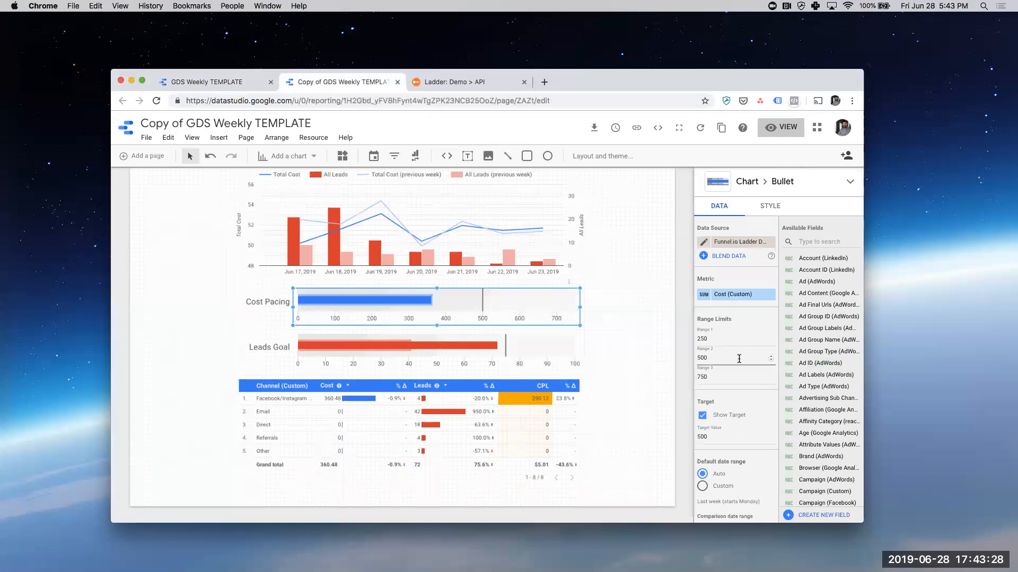
type("300")
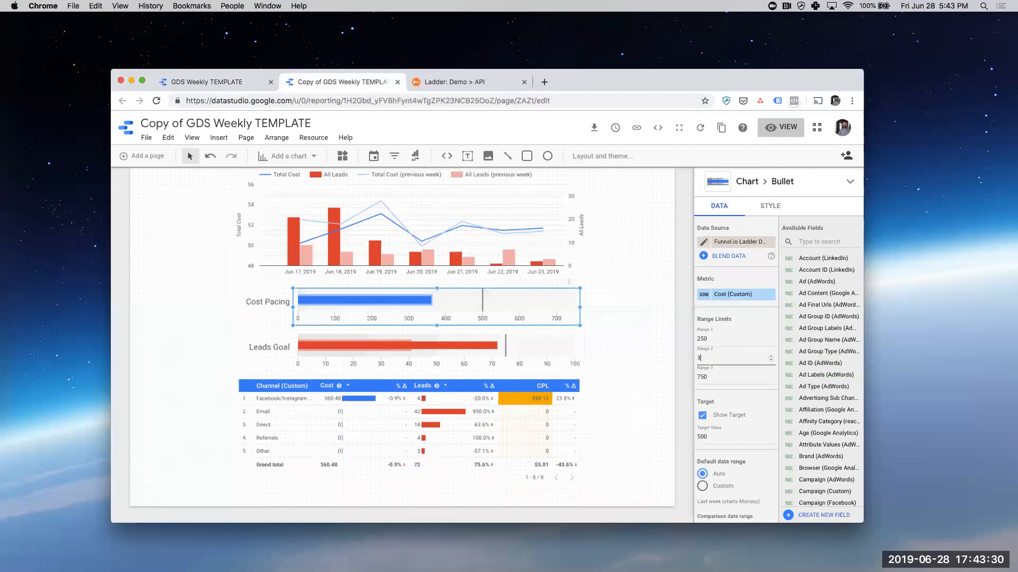
left_click(745, 377)
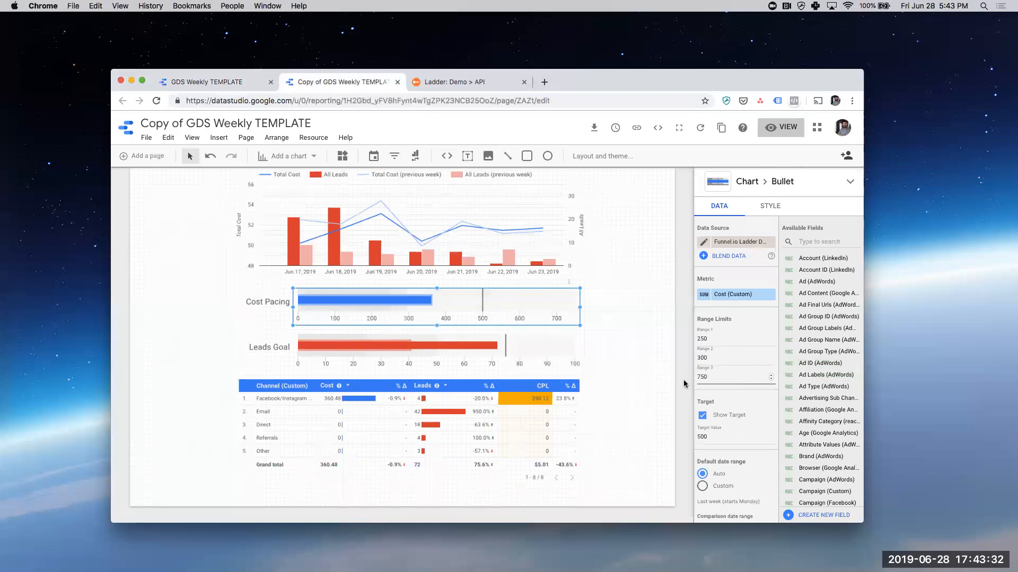
type("700")
left_click_drag(725, 337, 677, 340)
type("200")
left_click(740, 356)
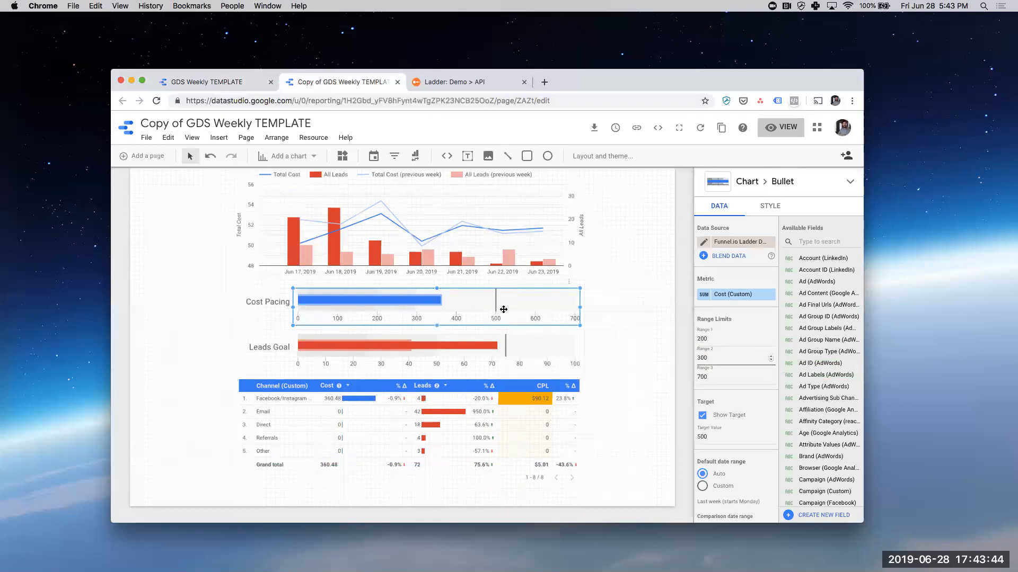
- Set the Cost Pacing bullet chart's target value to 400 and its Range 3 limit to 550
scroll(726, 408, "down", 2)
left_click(717, 381)
double_click(717, 382)
type("400")
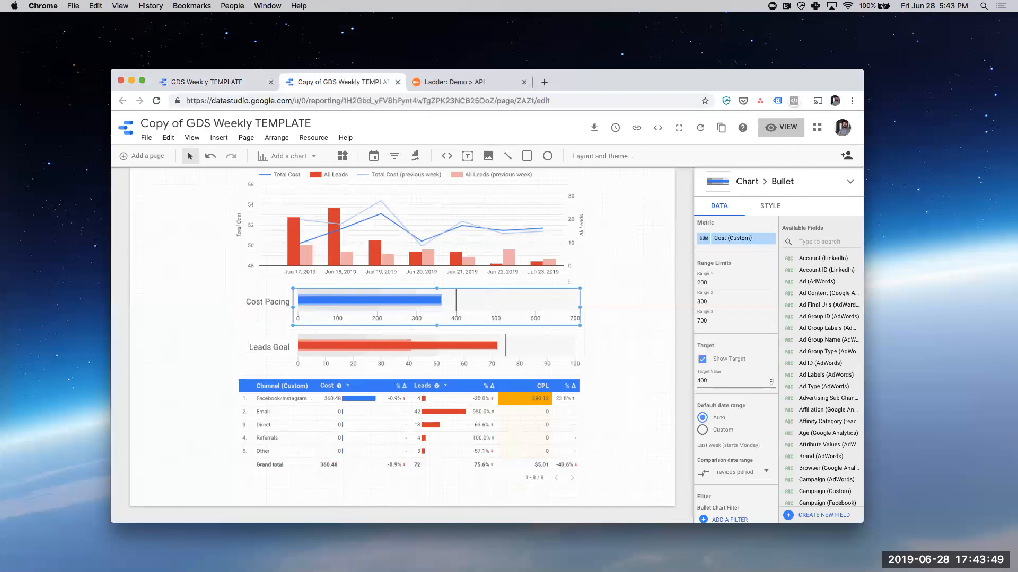
left_click(719, 328)
type("550")
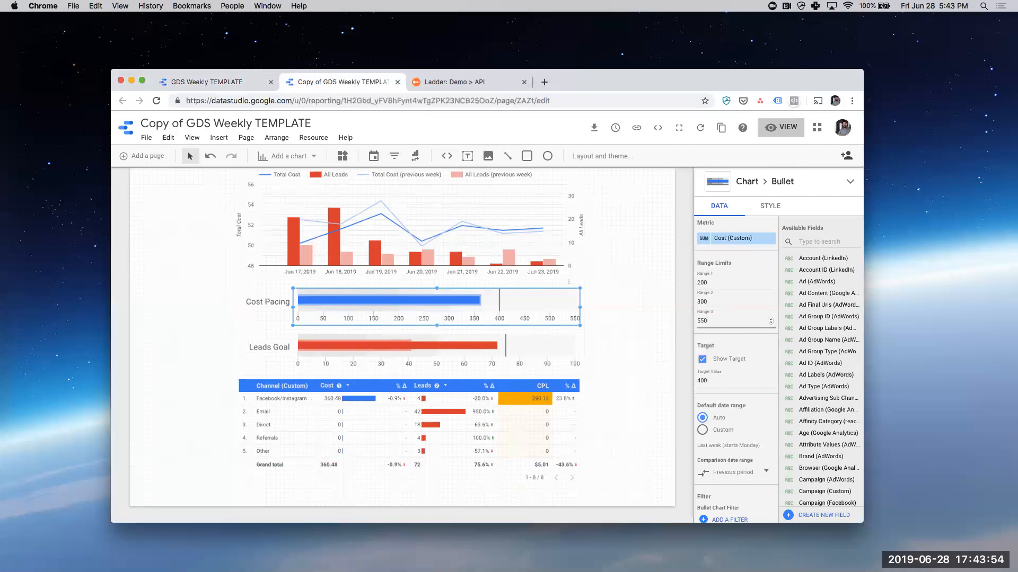
- Try 600 and 500 as the Cost Pacing chart's Range 3 limit, and return it to 550
key("BackSpace")
key("BackSpace")
key("BackSpace")
type("600")
key("BackSpace")
key("BackSpace")
key("BackSpace")
type("50")
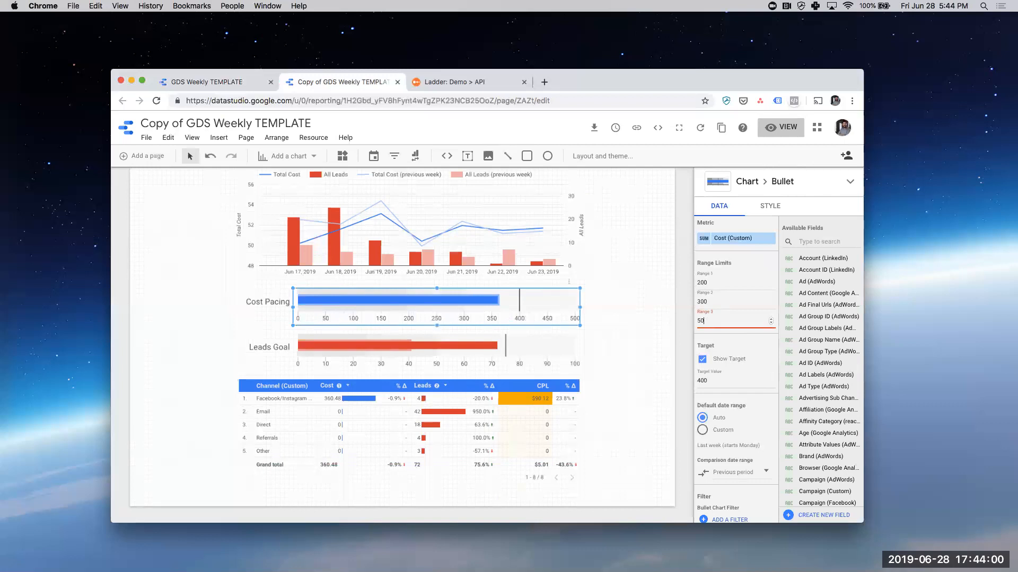
type("50")
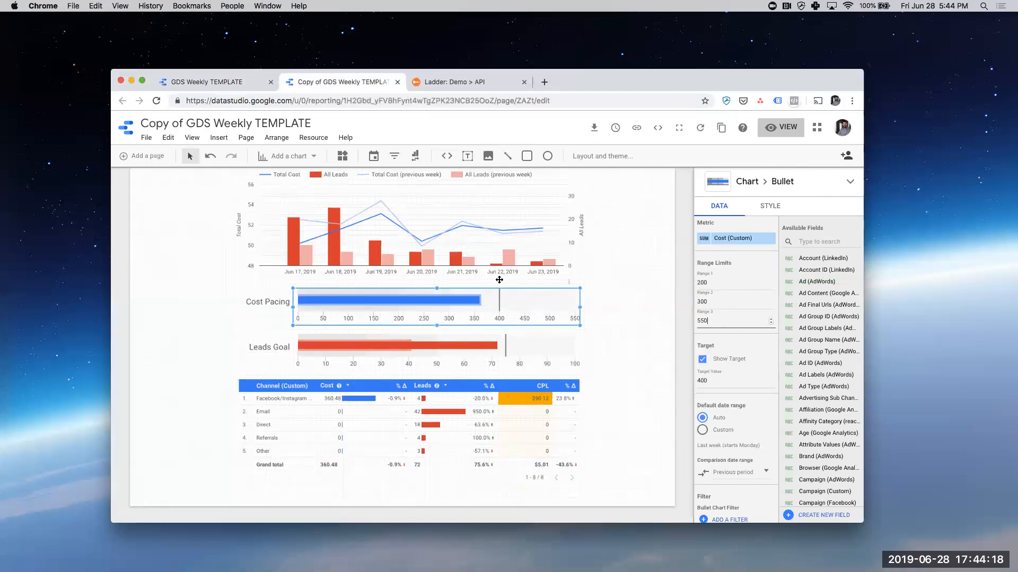
- Review the range limits and target value of the Leads Goal bullet chart, and deselect it
left_click(431, 342)
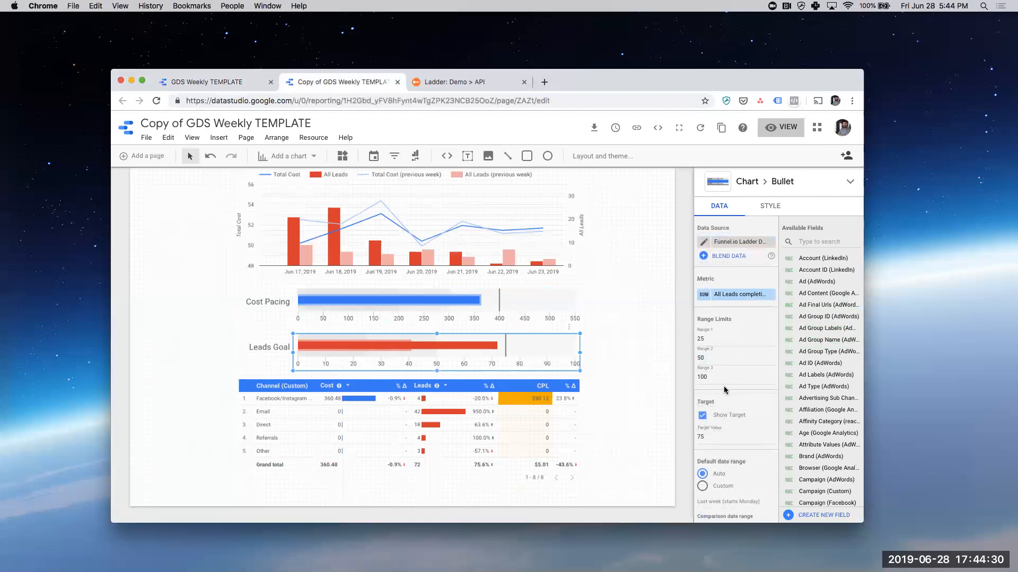
scroll(723, 386, "down", 3)
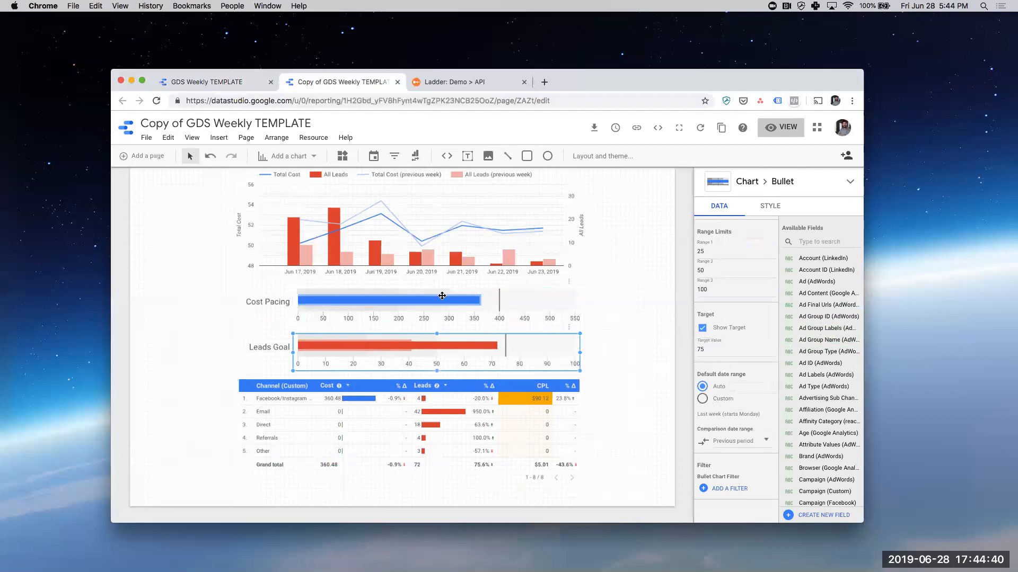
left_click(205, 402)
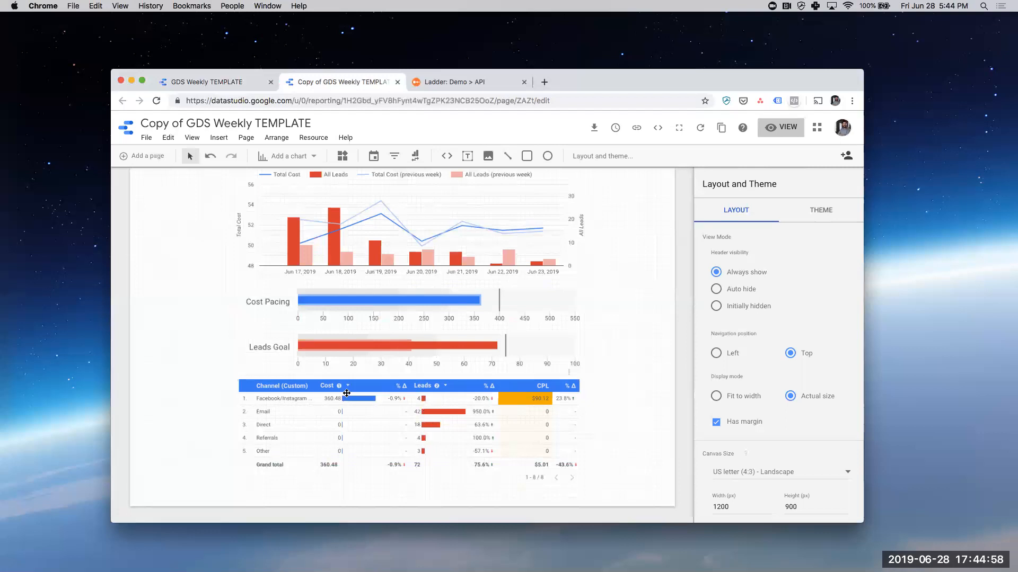
- Inspect the channel table's sort settings and the aggregation and field options of its Cost (Custom) sort, without changing them
left_click(333, 383)
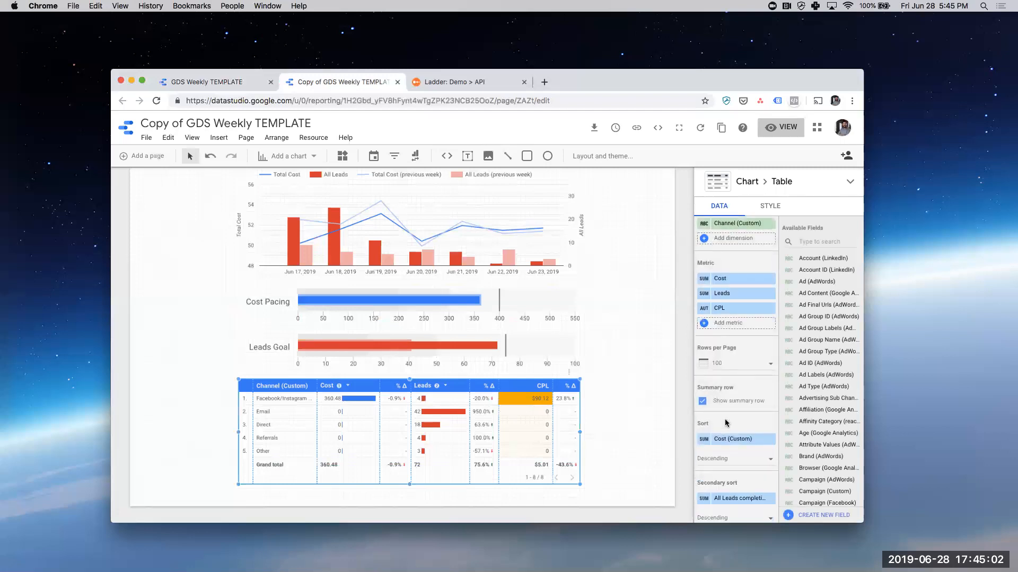
scroll(726, 422, "down", 5)
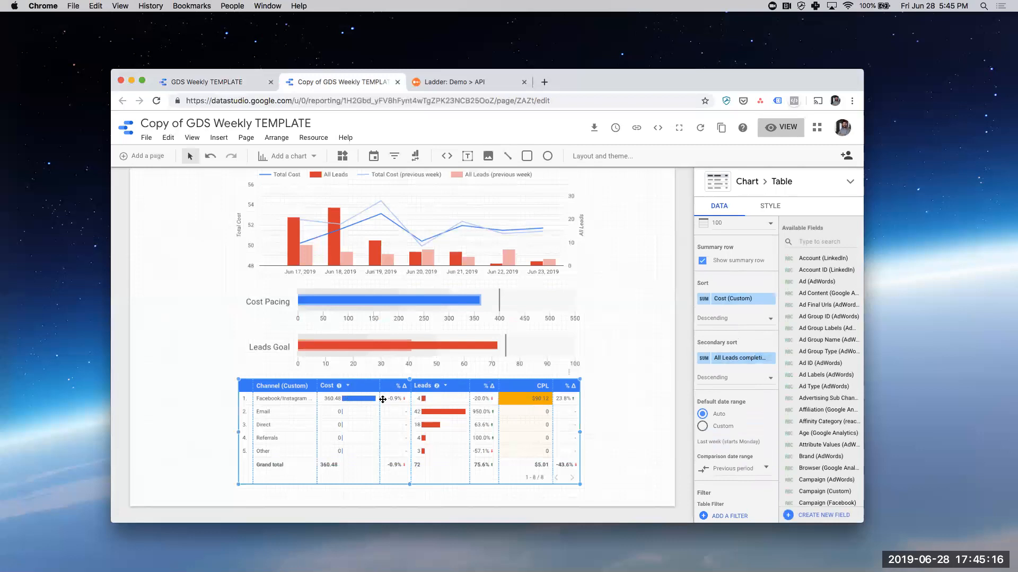
left_click(703, 300)
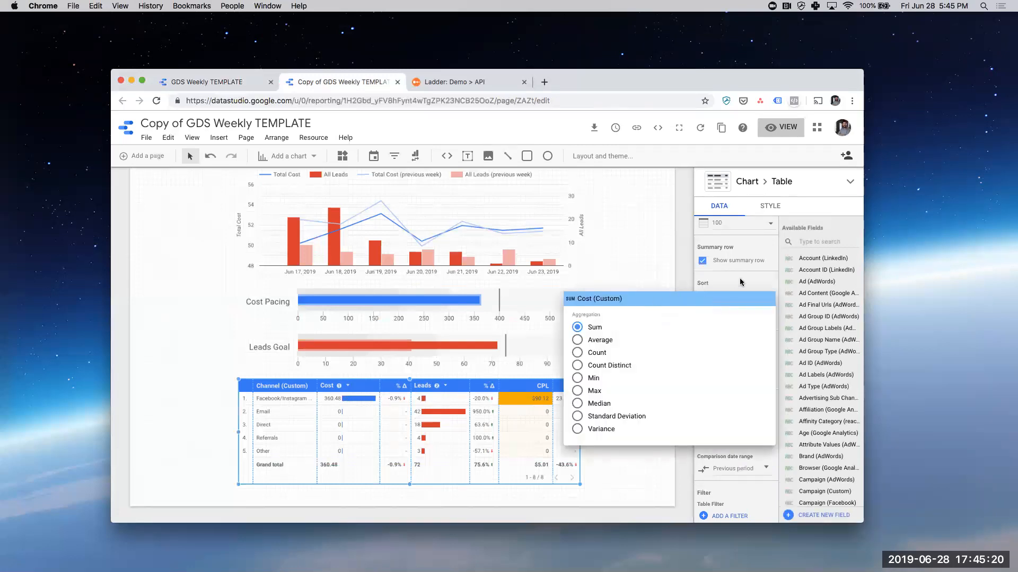
left_click(739, 279)
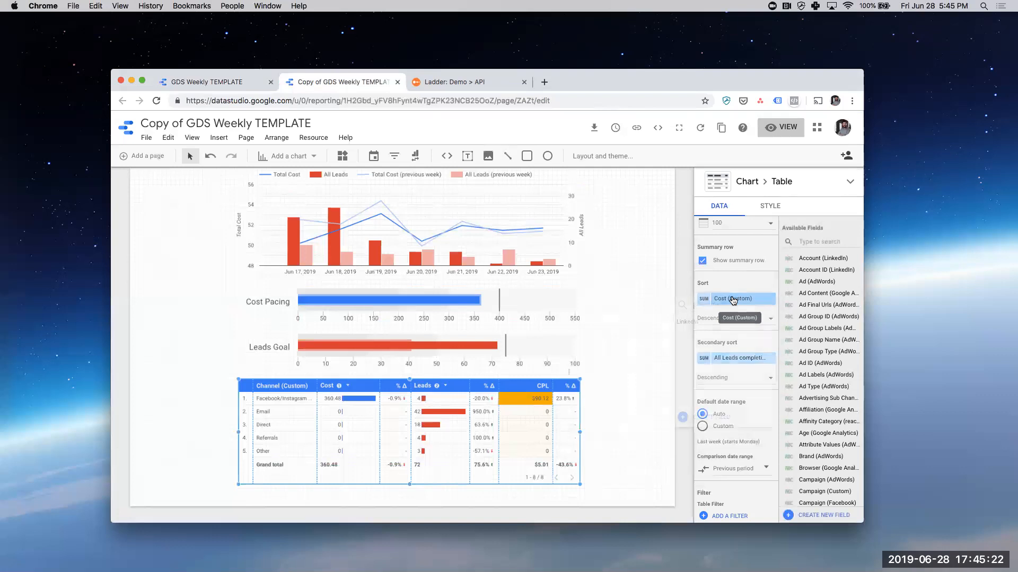
left_click(733, 300)
left_click(733, 283)
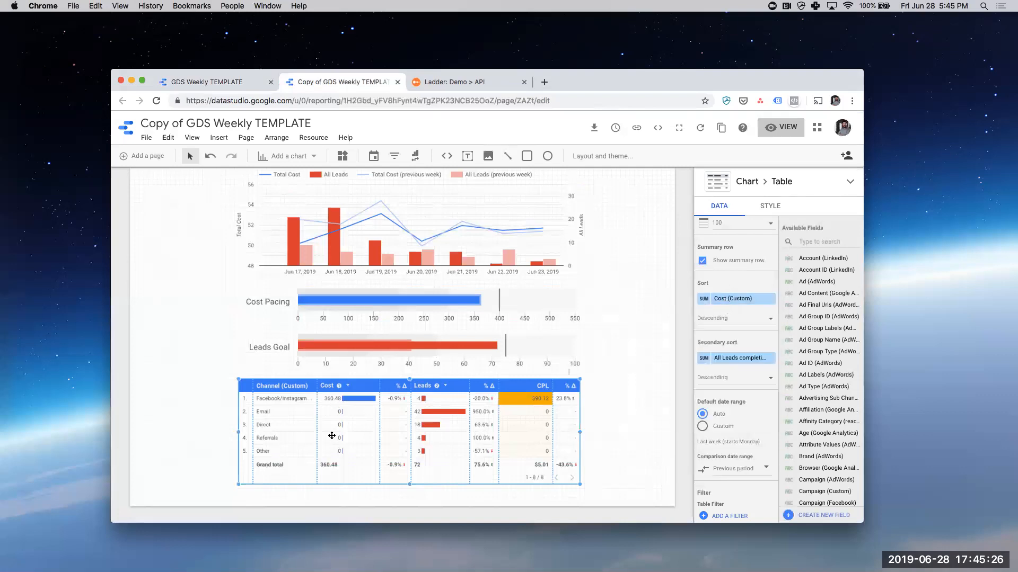
- Open the table's Funnel.io Ladder DEMO data source for editing and search its fields for "cost"
scroll(737, 296, "up", 5)
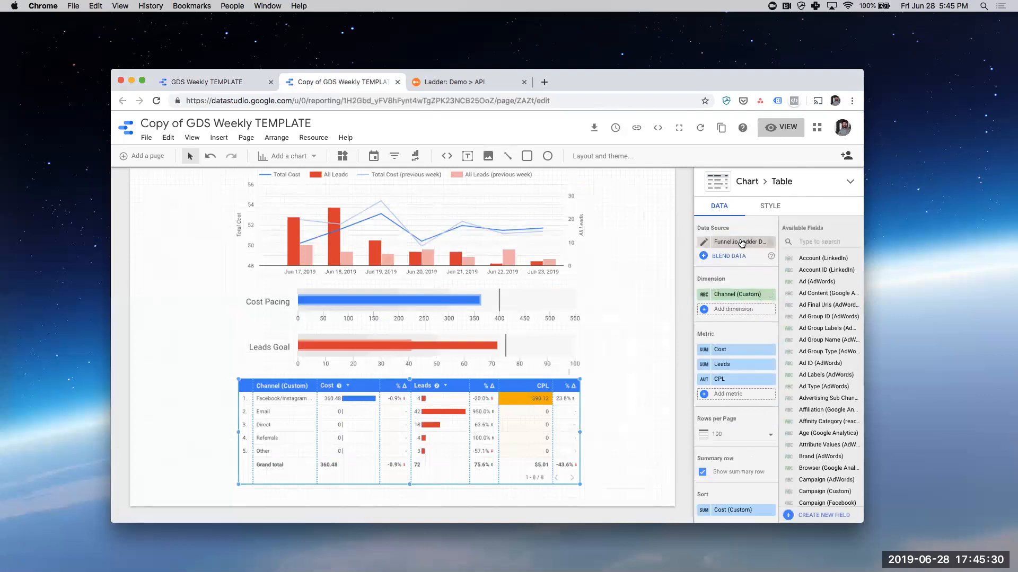
left_click(705, 244)
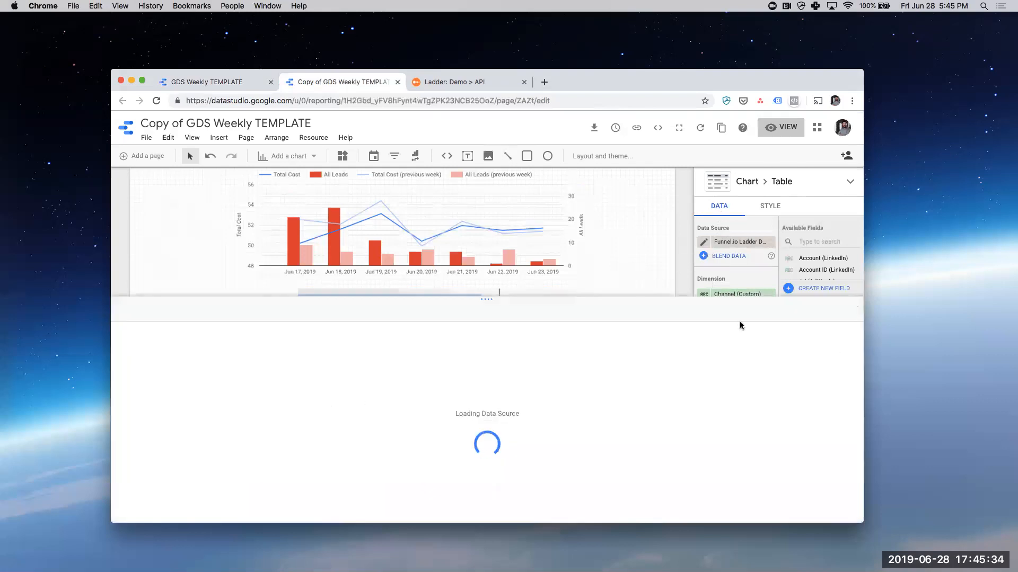
left_click(804, 353)
type("cost cus")
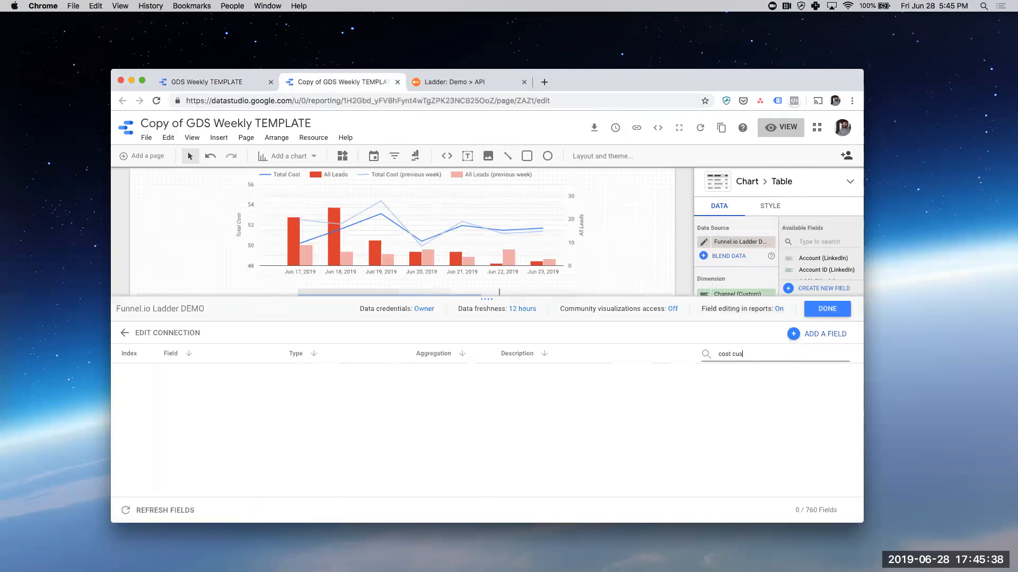
type("u")
key("BackSpace")
key("BackSpace")
key("BackSpace")
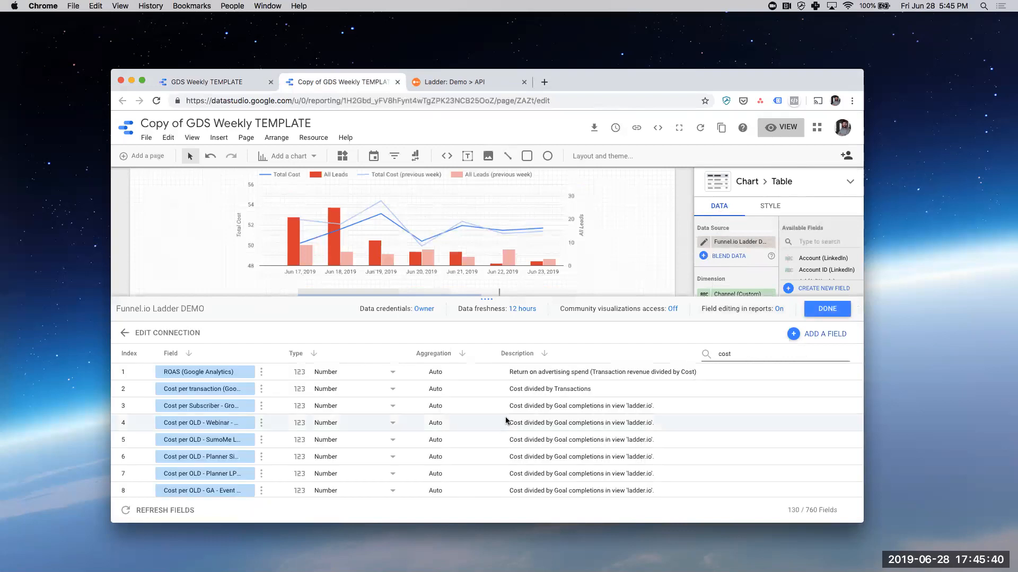
- Change the Cost (Custom) field's type to Currency USD - US Dollar ($), finish editing the data source and deselect the table
scroll(370, 443, "down", 20)
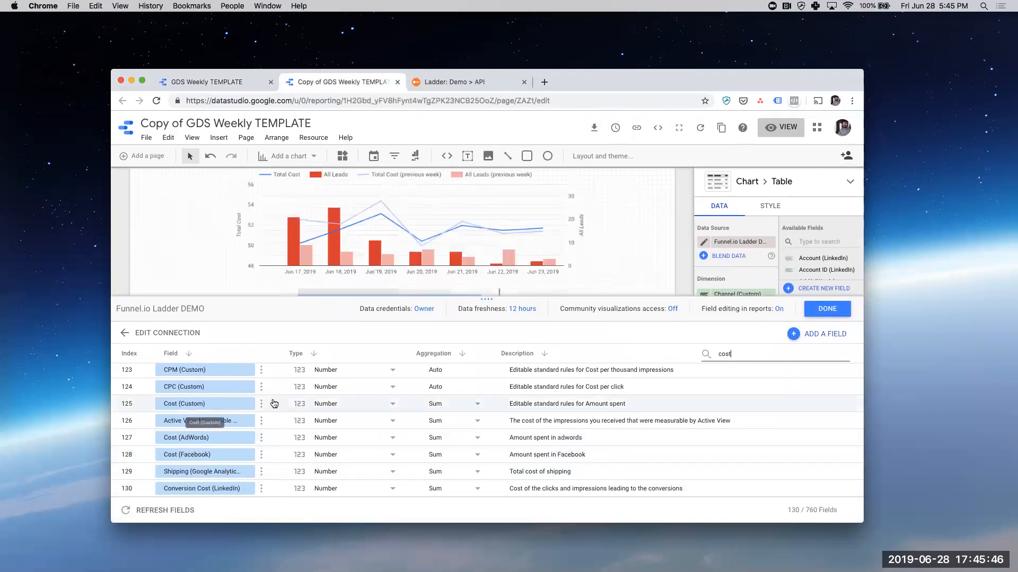
left_click(313, 405)
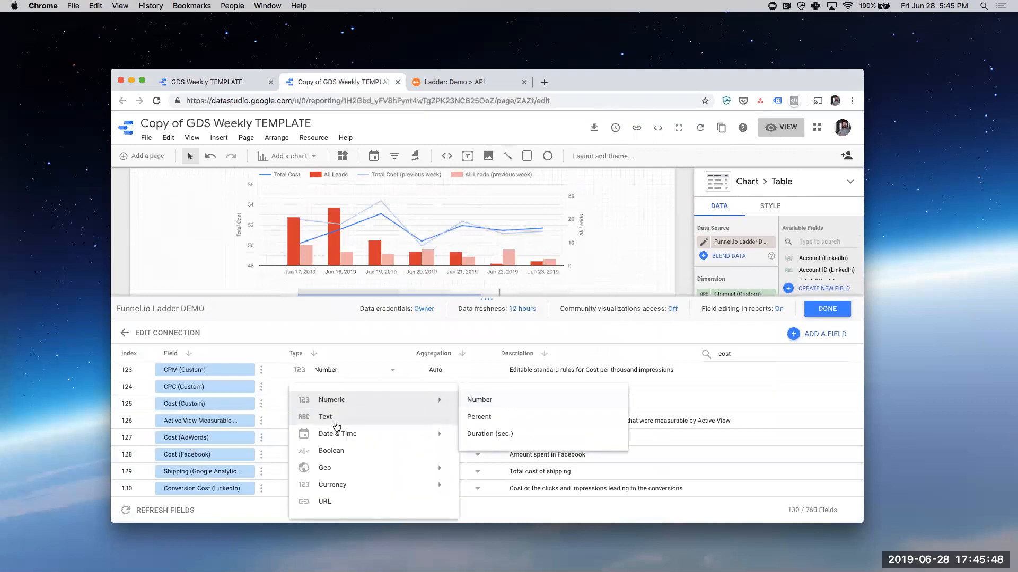
mouse_move(338, 480)
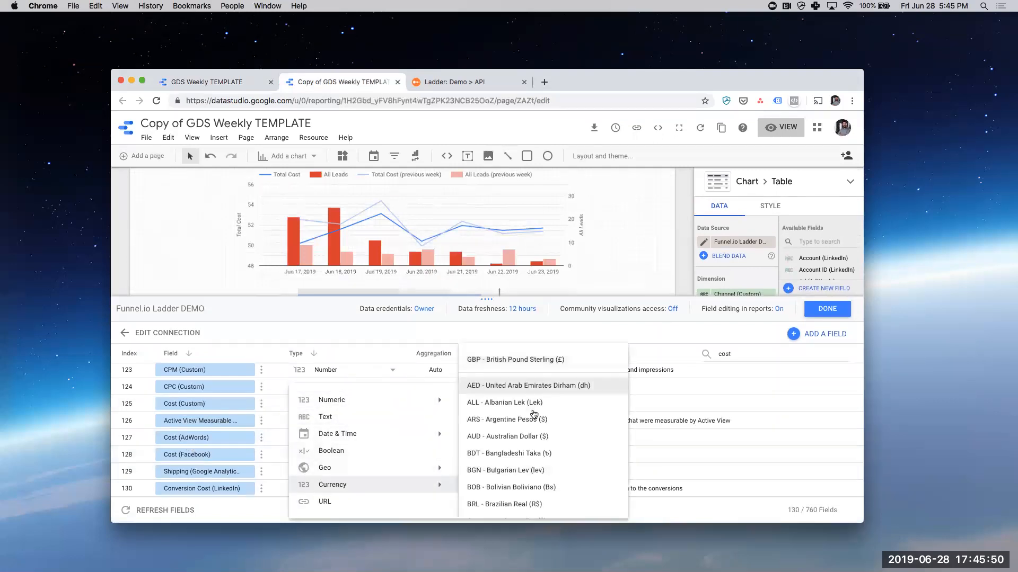
scroll(534, 414, "down", 4)
scroll(534, 415, "down", 10)
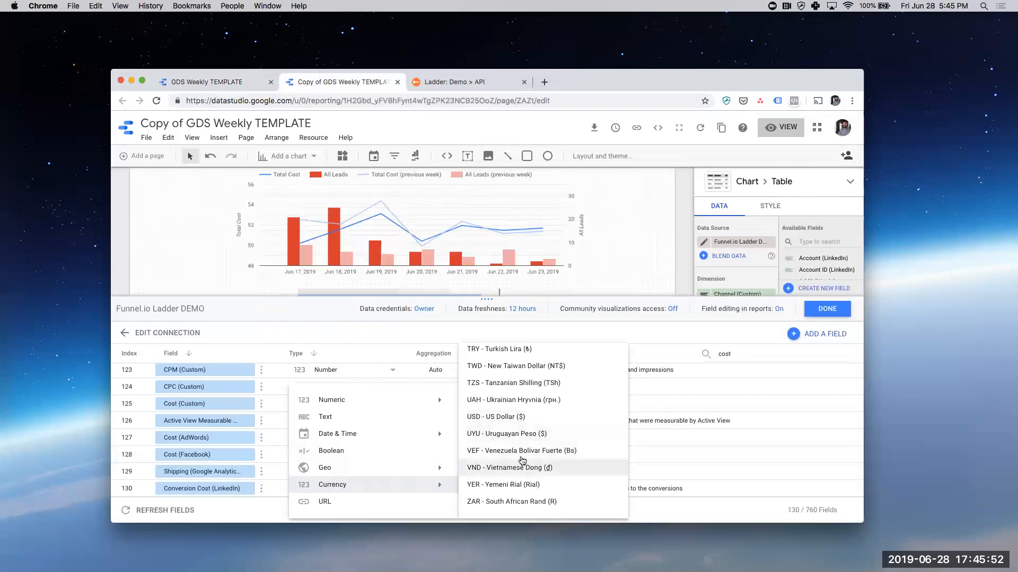
left_click(510, 416)
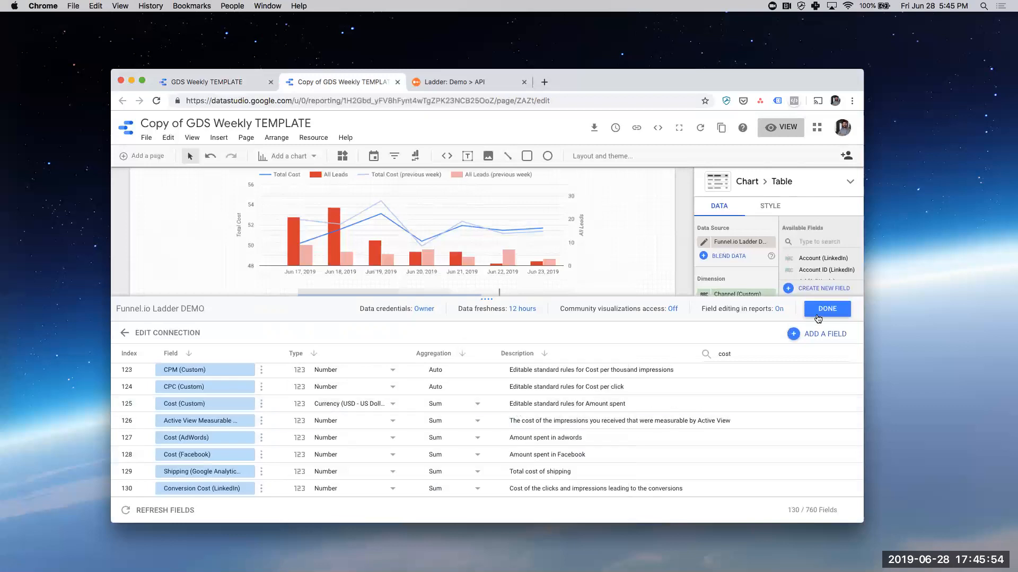
left_click(827, 309)
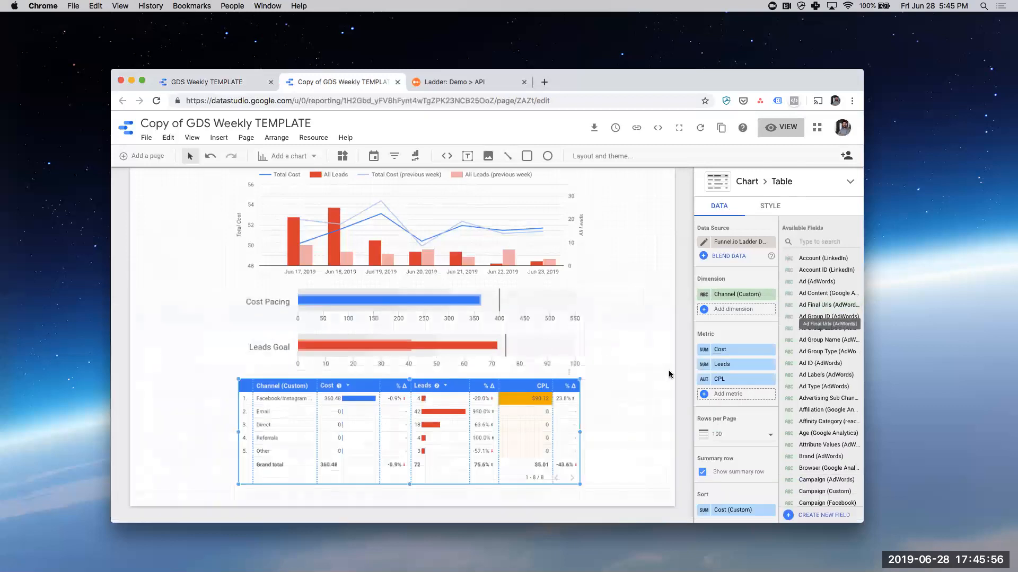
left_click(621, 418)
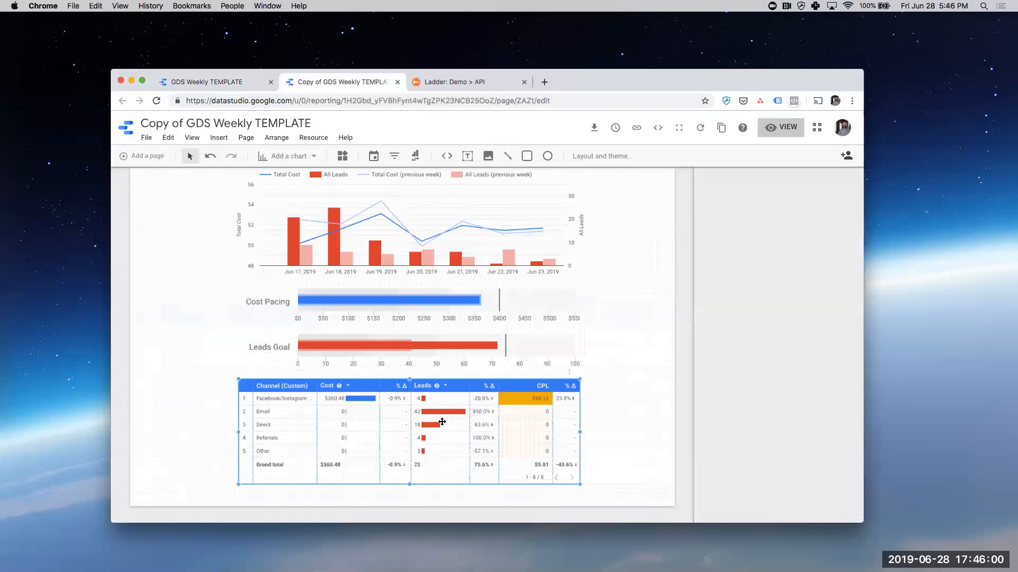
left_click(651, 321)
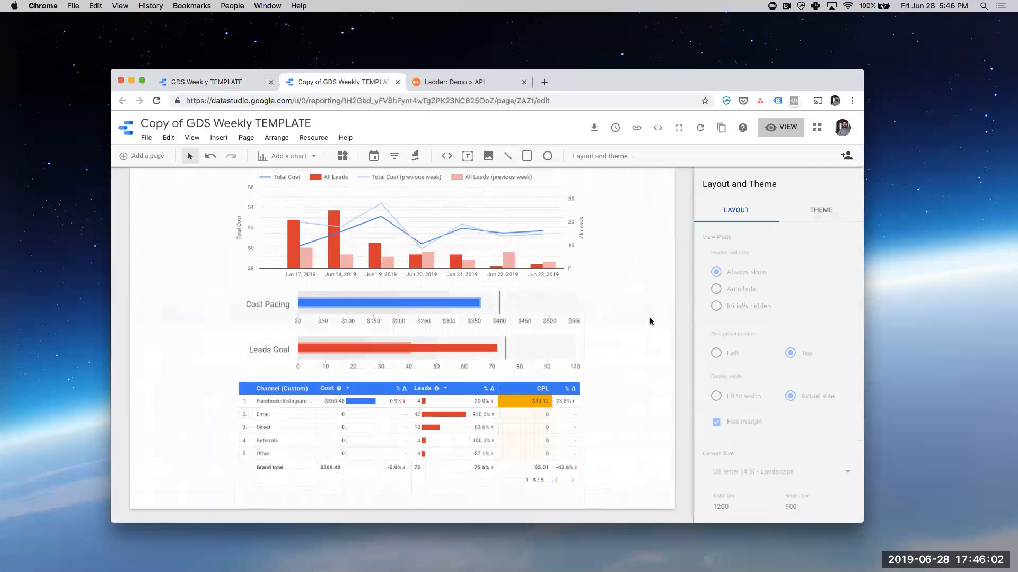
- Check the type setting of the time series chart's Total Cost metric, and close it and deselect the chart
scroll(651, 321, "up", 3)
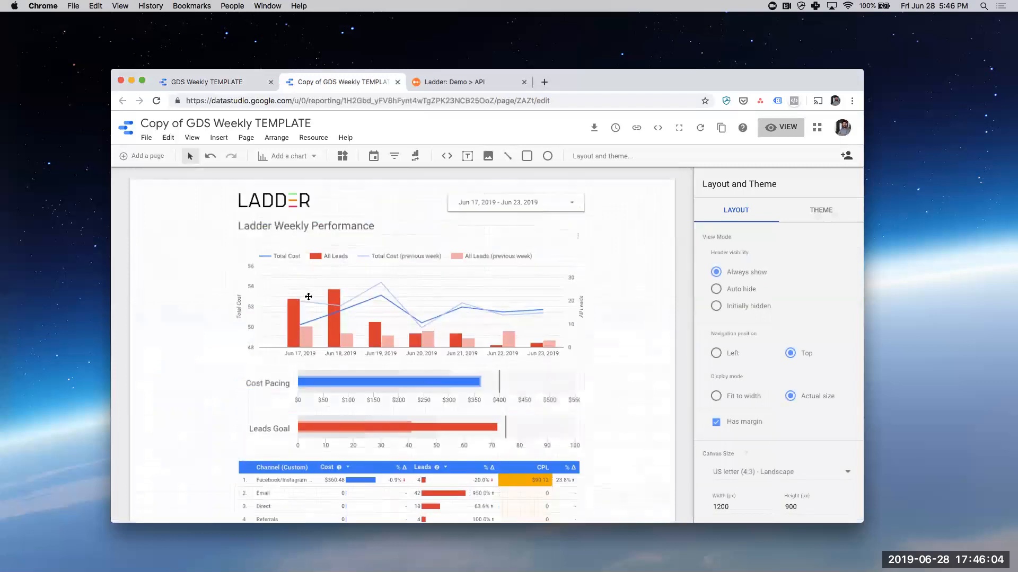
left_click(238, 297)
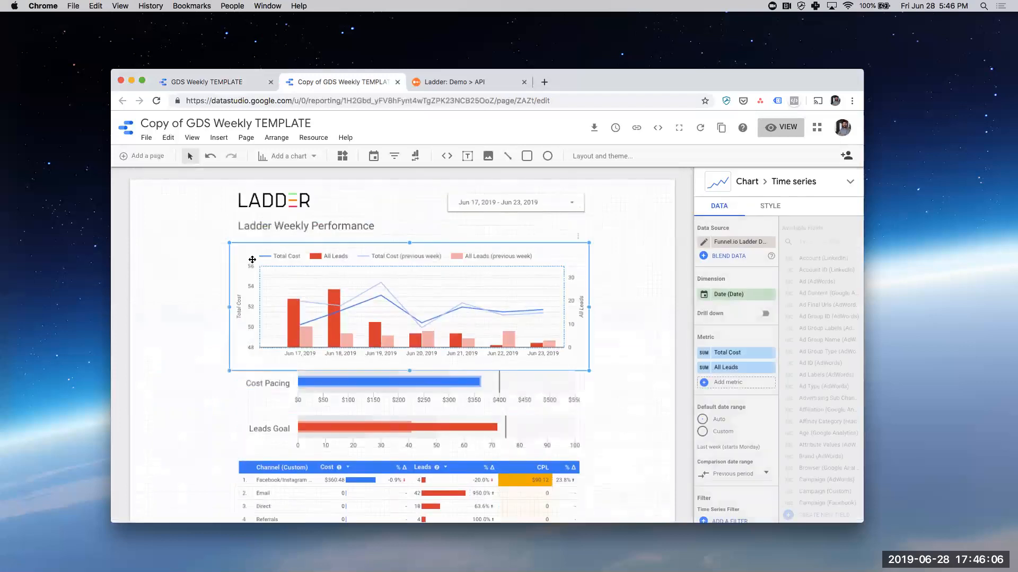
left_click(705, 354)
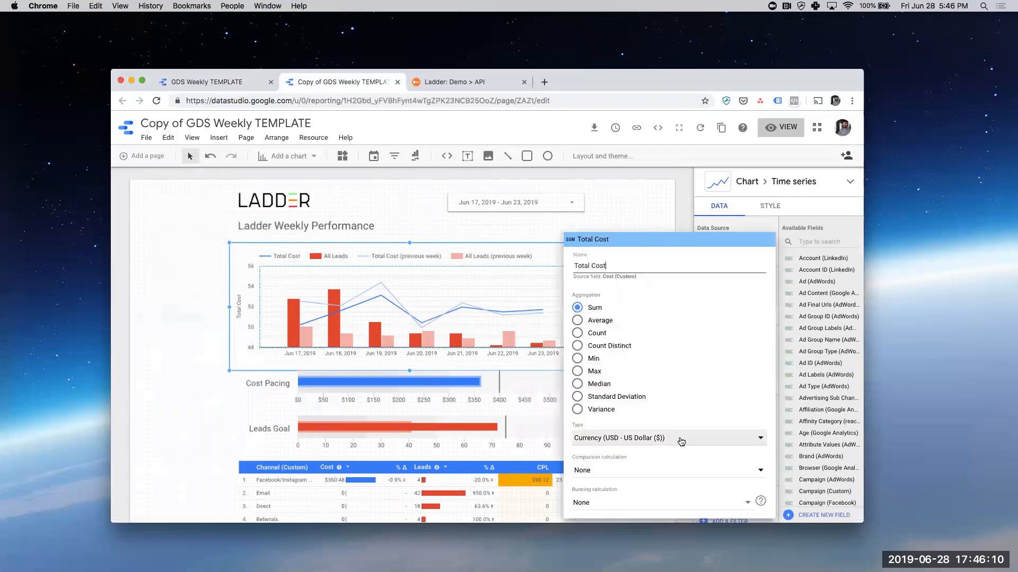
left_click(667, 204)
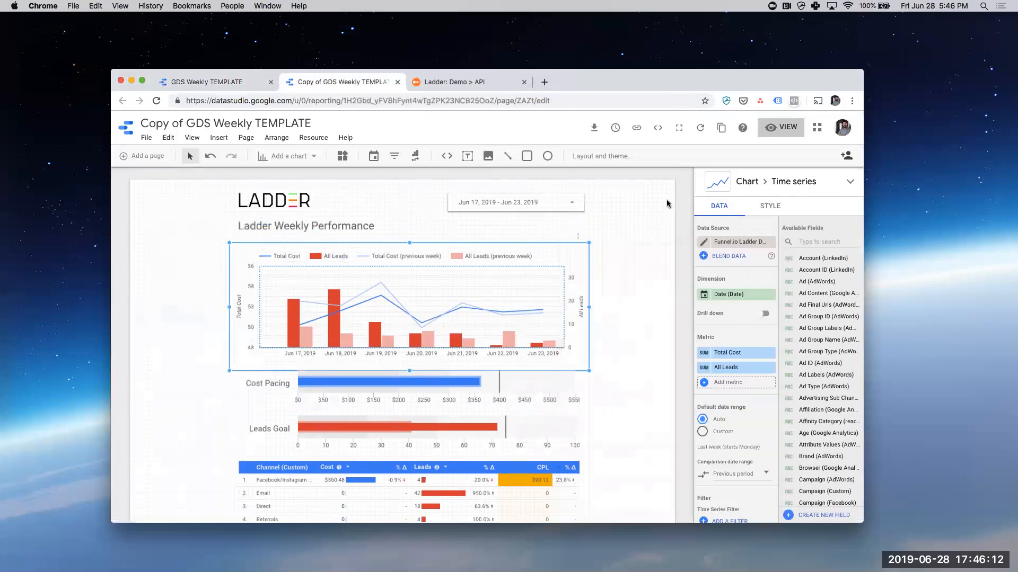
left_click(635, 318)
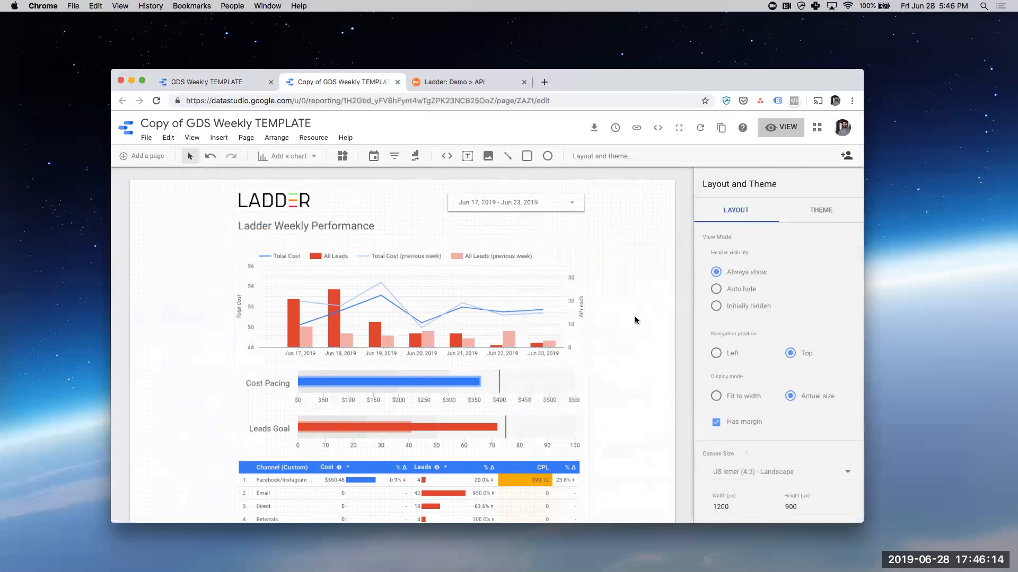
- Download the report as a PDF with a link back to the report included
scroll(635, 320, "down", 3)
scroll(636, 313, "up", 3)
left_click(595, 131)
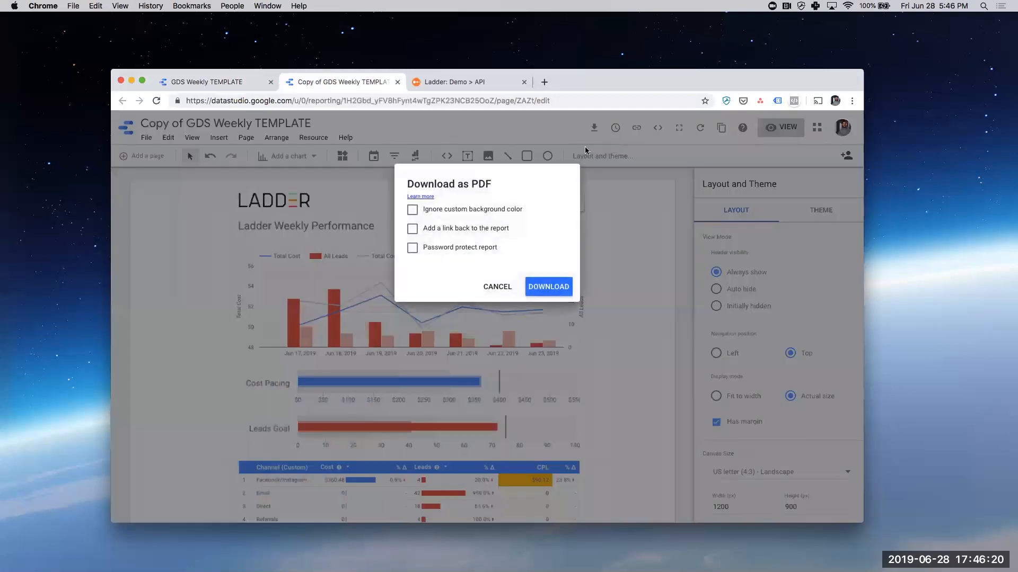
left_click(427, 233)
left_click(549, 287)
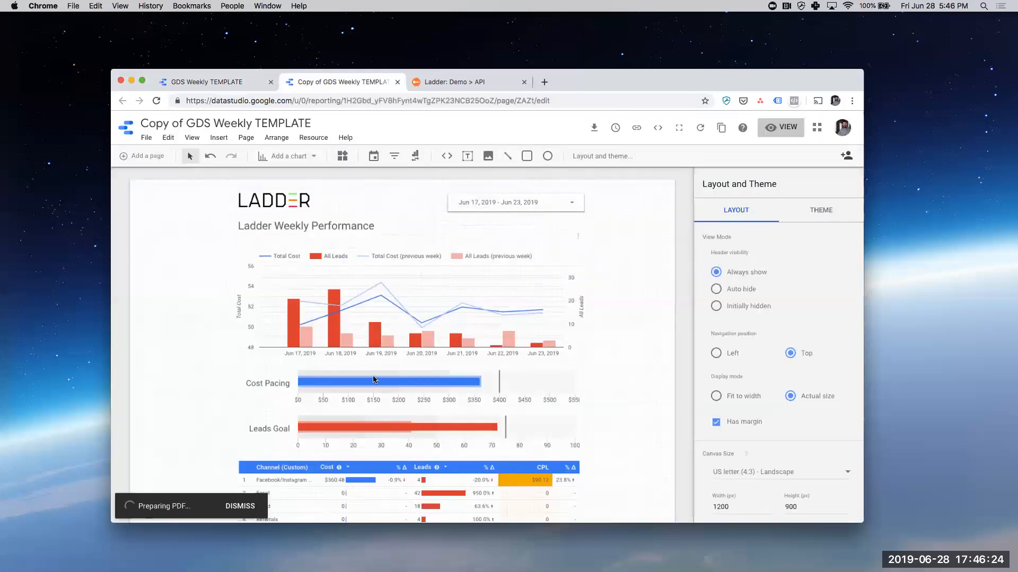
- Switch the report to view mode and review its time series, Cost Pacing and Leads Goal charts and channel table
left_click(778, 135)
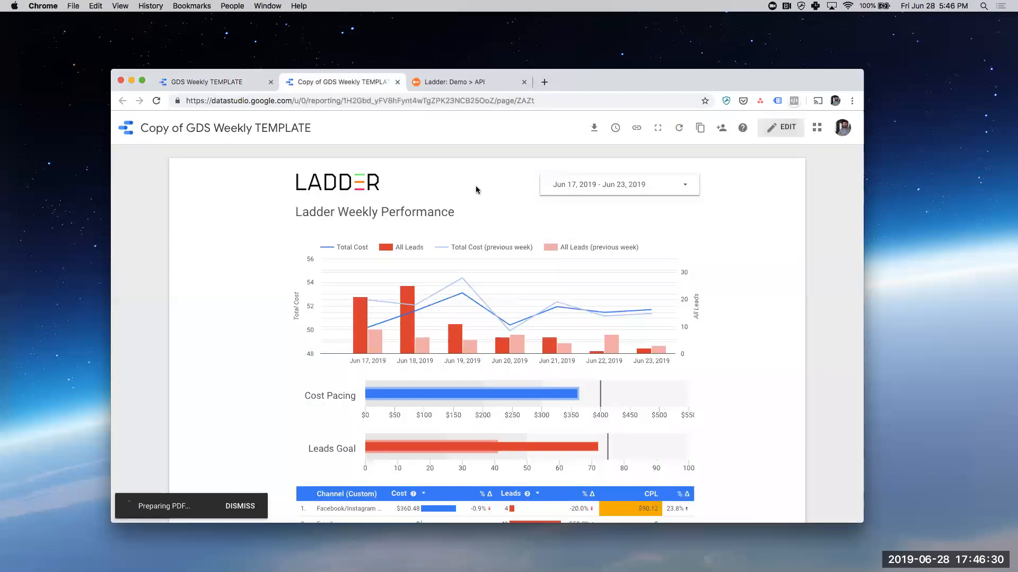
scroll(252, 329, "down", 5)
scroll(250, 326, "up", 5)
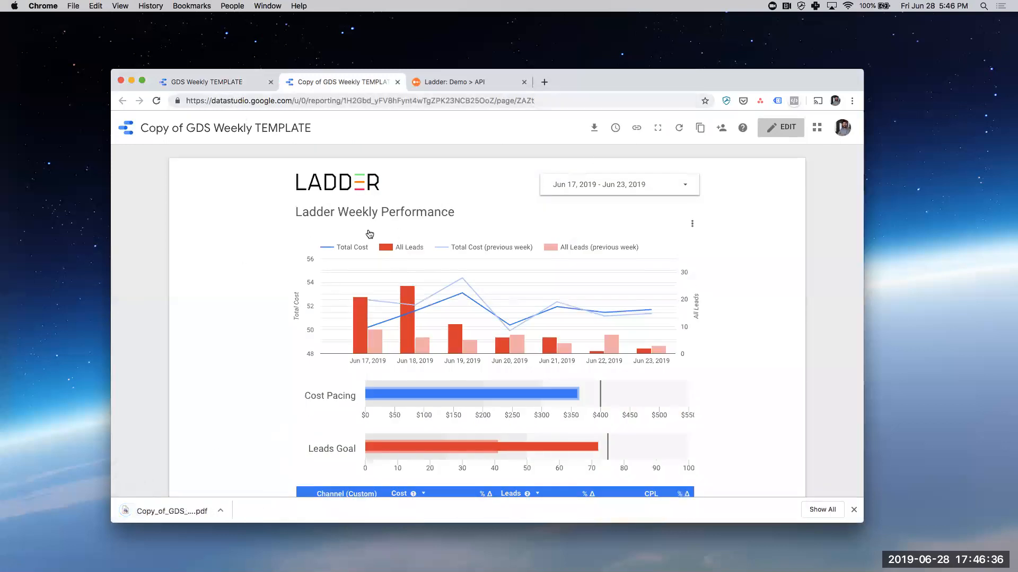
scroll(371, 254, "down", 5)
scroll(403, 159, "up", 5)
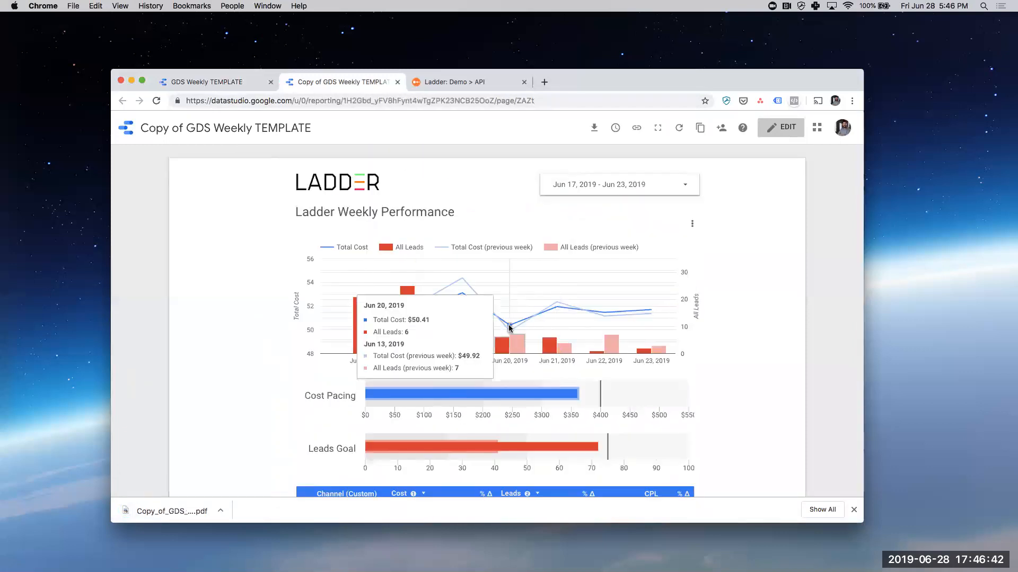
scroll(609, 329, "down", 3)
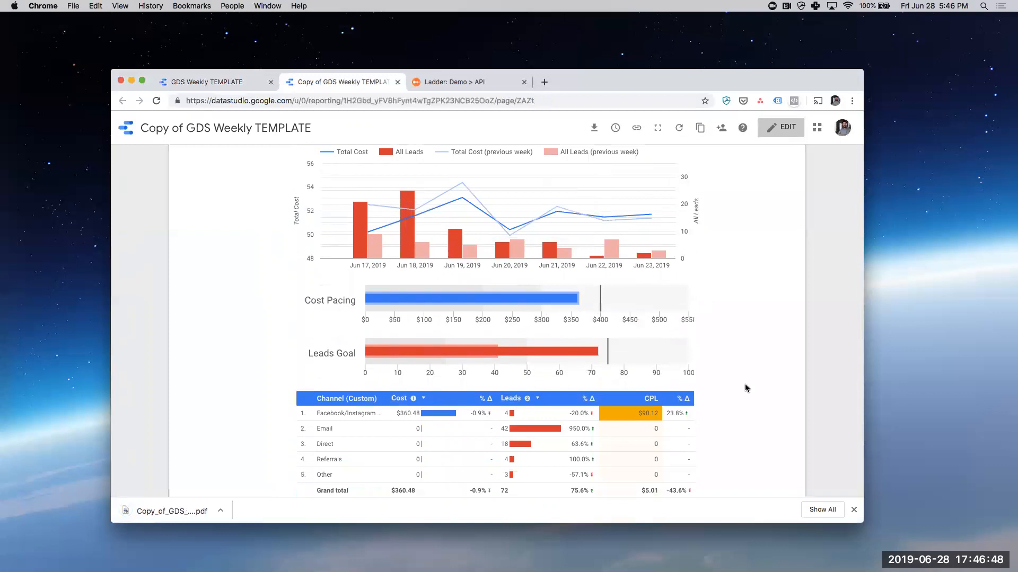
scroll(589, 332, "down", 3)
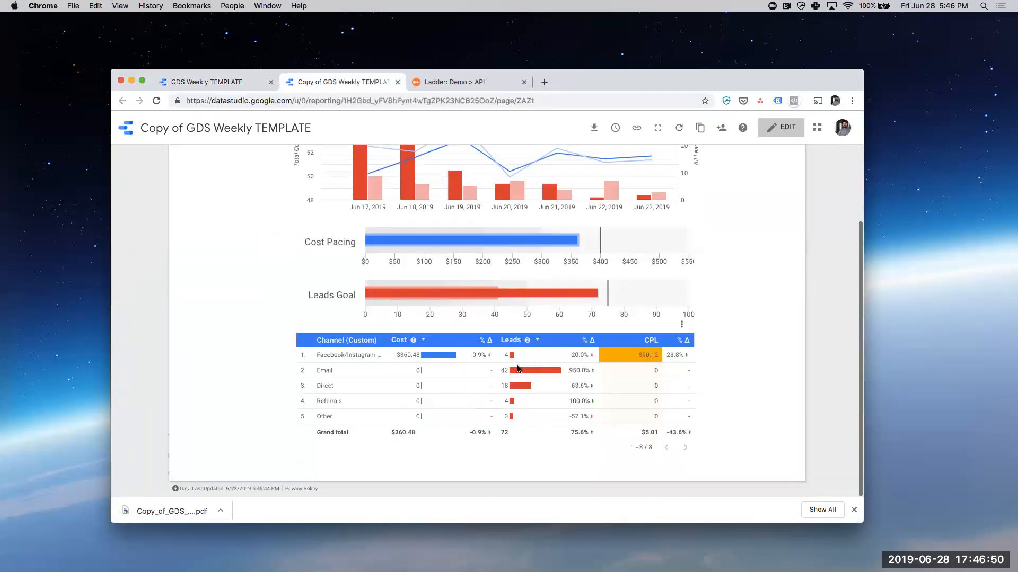
- Sort the channel table by Leads ascending, restore the descending order, and look through its rows
left_click(537, 342)
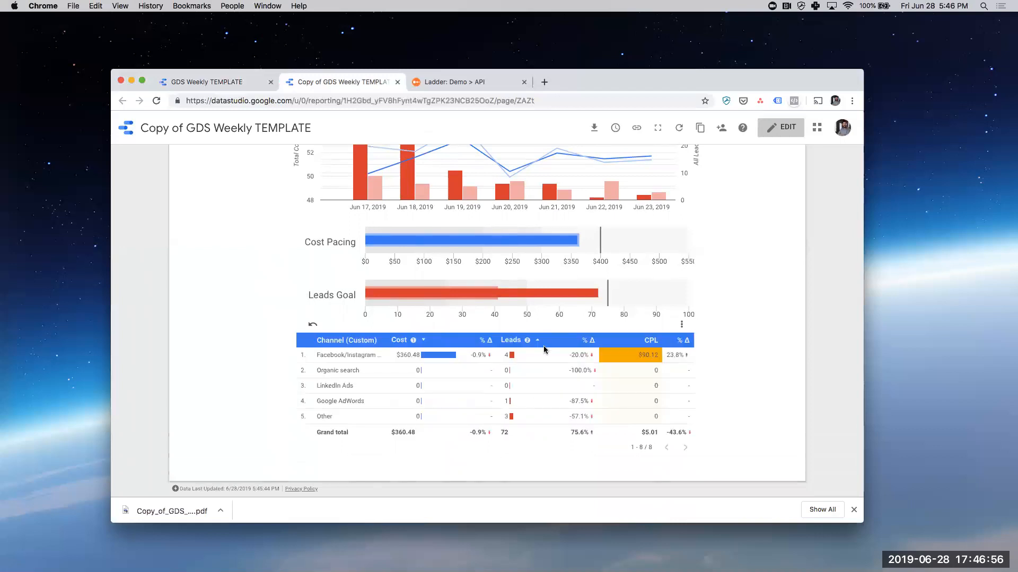
left_click(538, 342)
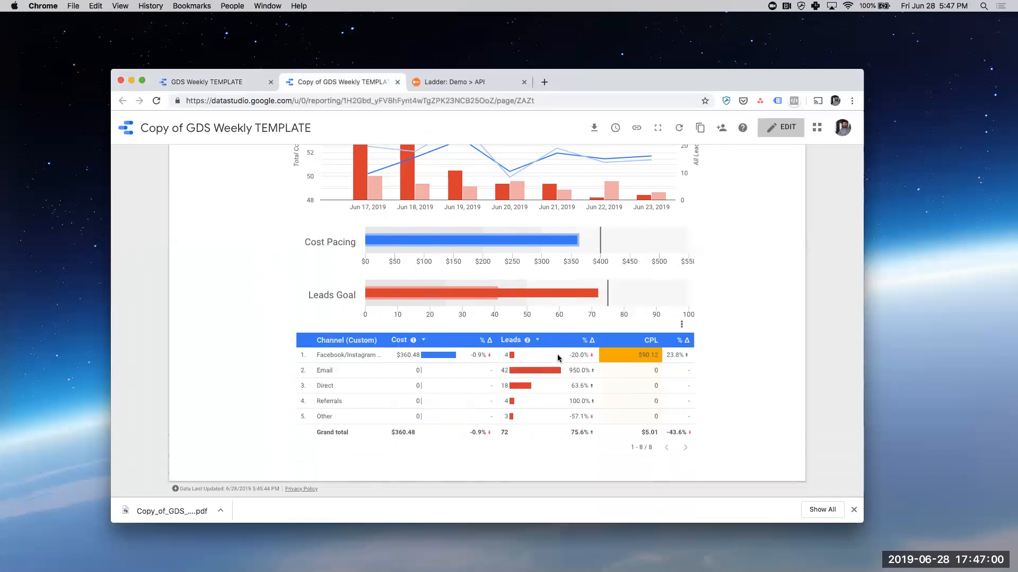
scroll(625, 390, "down", 3)
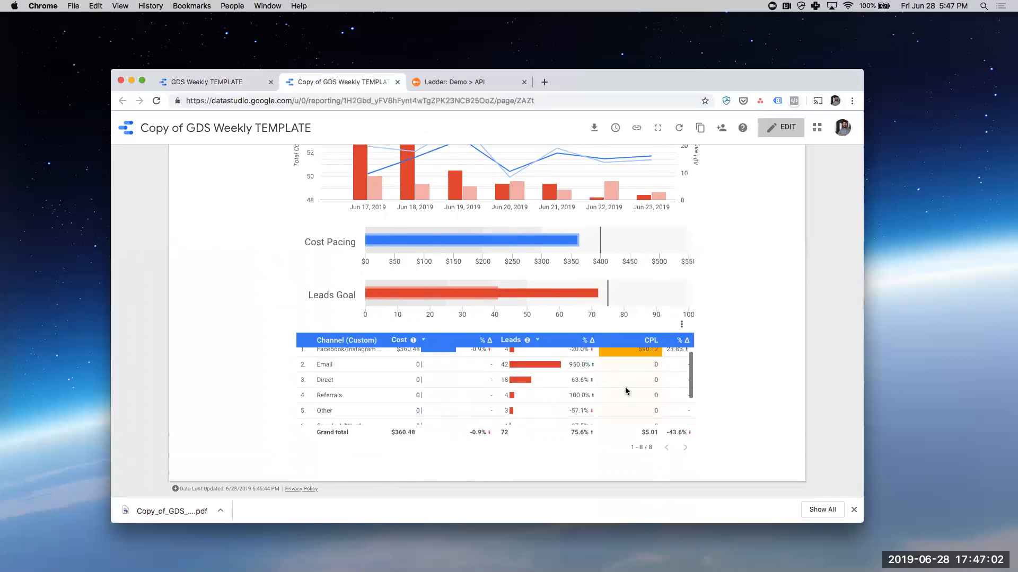
scroll(625, 391, "up", 1)
scroll(625, 391, "down", 1)
scroll(626, 391, "up", 3)
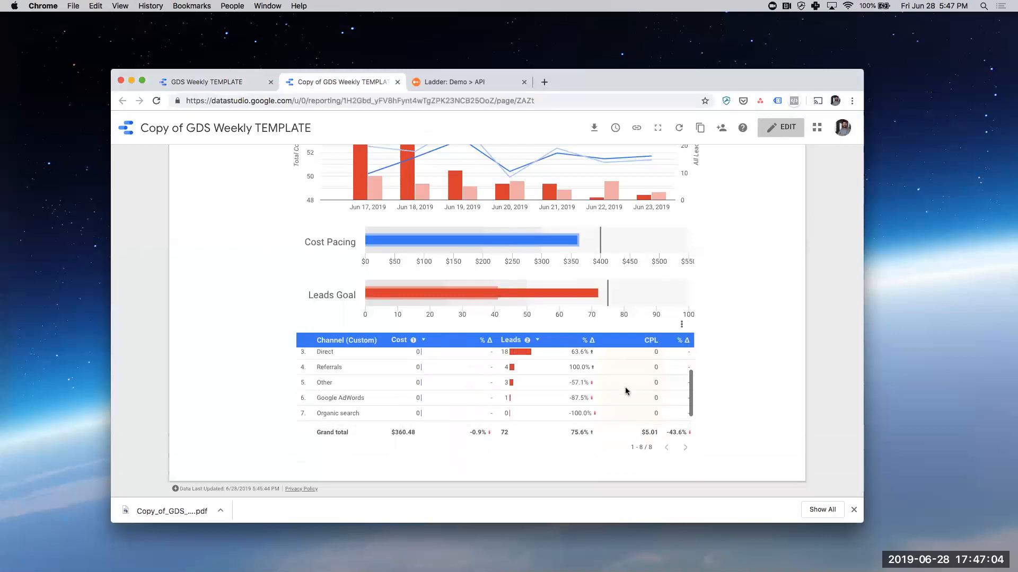
scroll(626, 391, "down", 3)
scroll(570, 391, "up", 4)
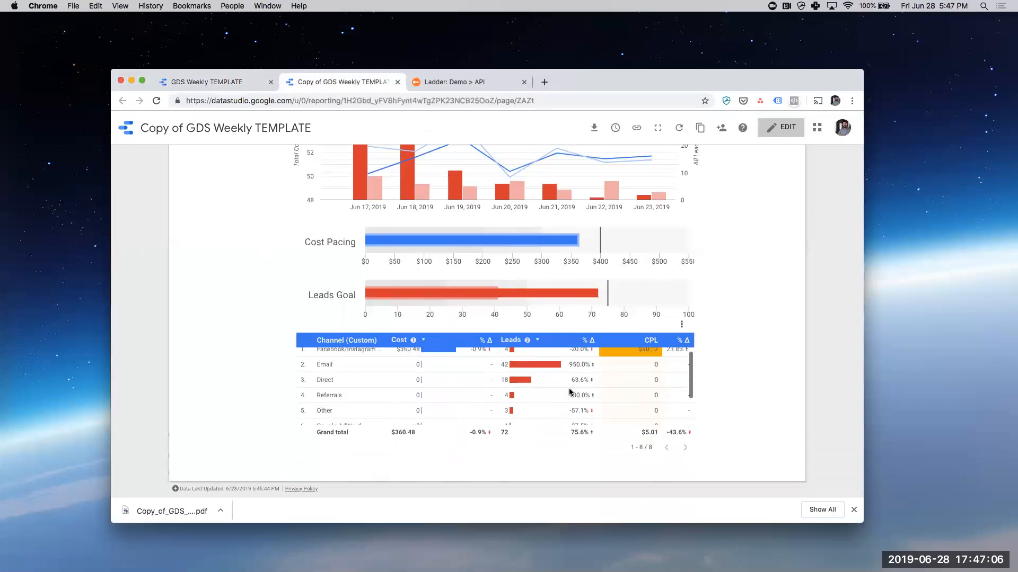
scroll(758, 352, "up", 5)
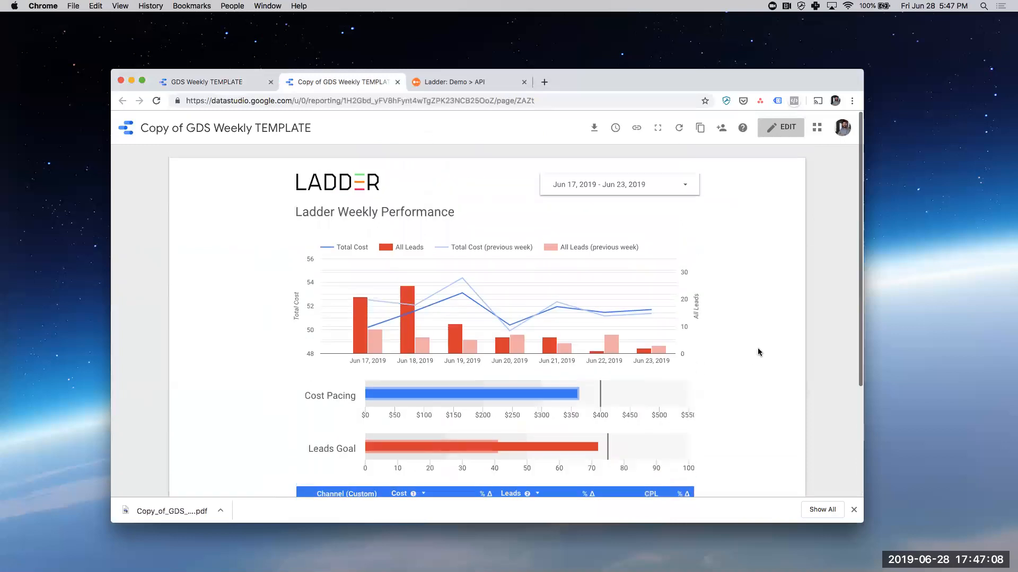
- Set the report's date range to This month and apply it
left_click(661, 181)
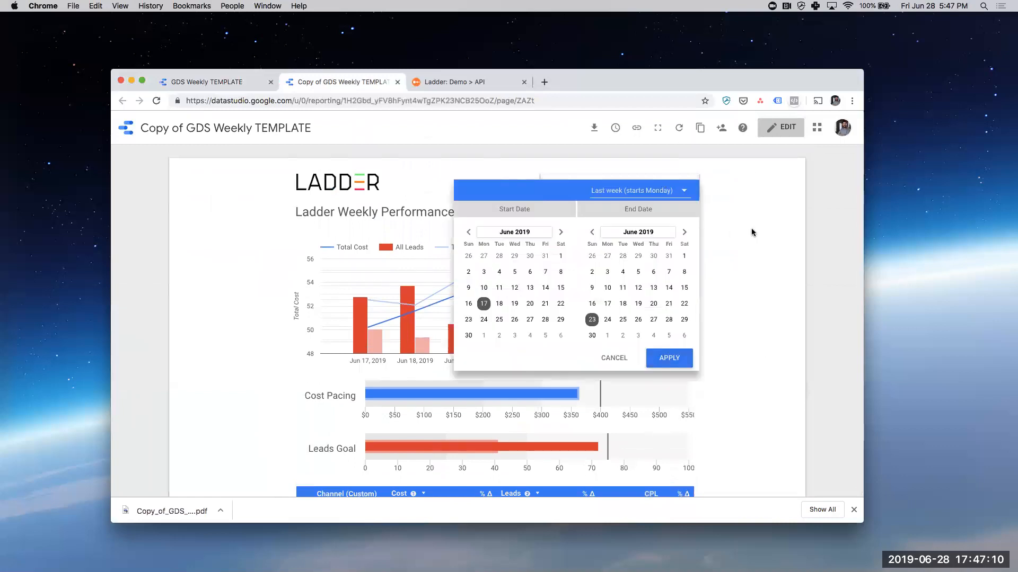
left_click(777, 220)
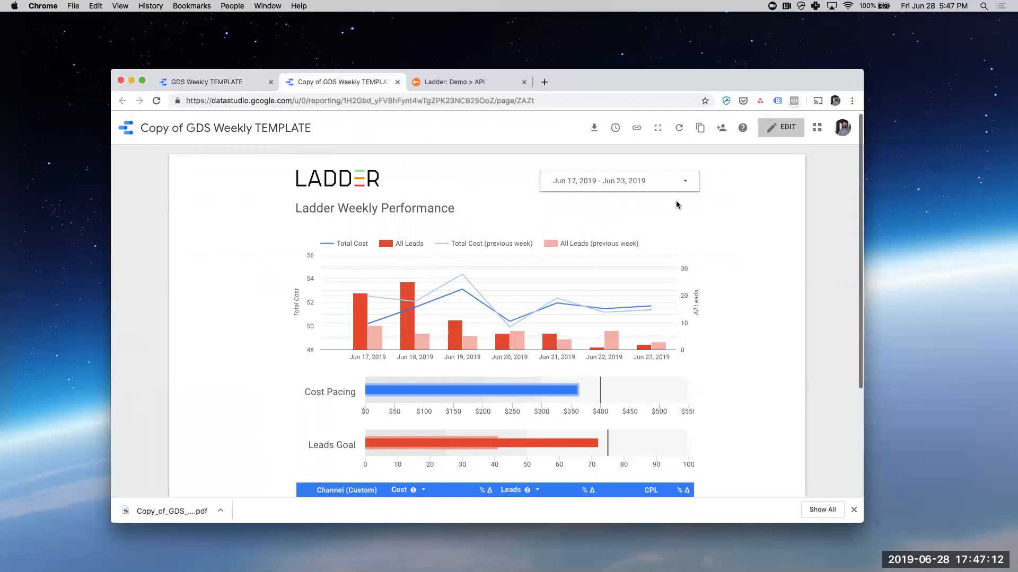
left_click(655, 179)
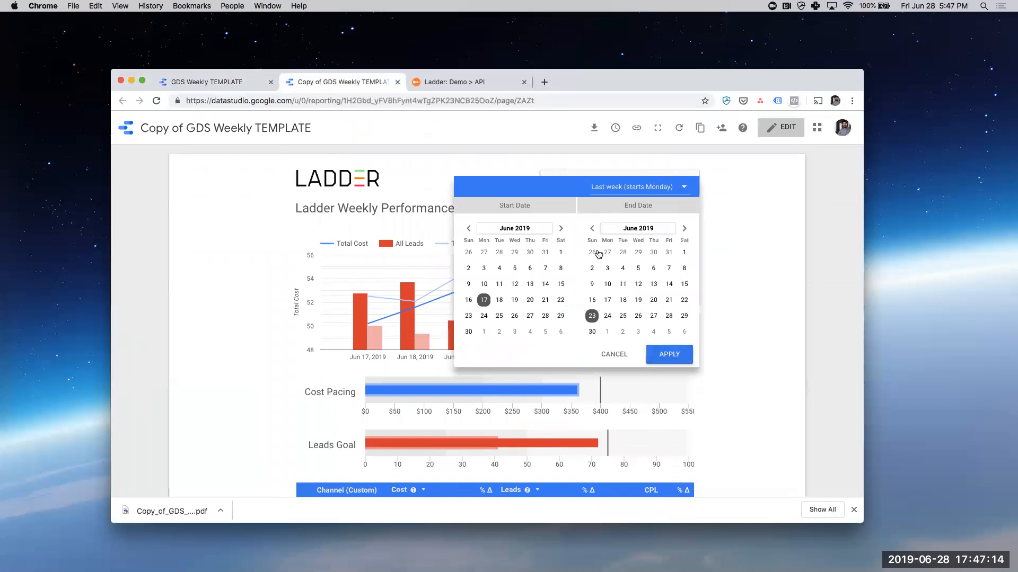
left_click(643, 185)
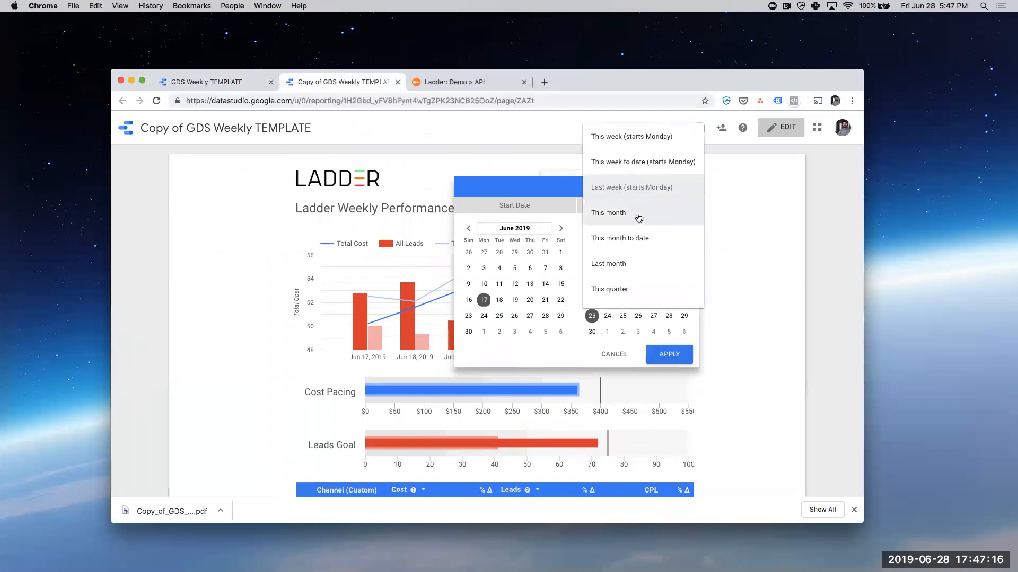
left_click(639, 217)
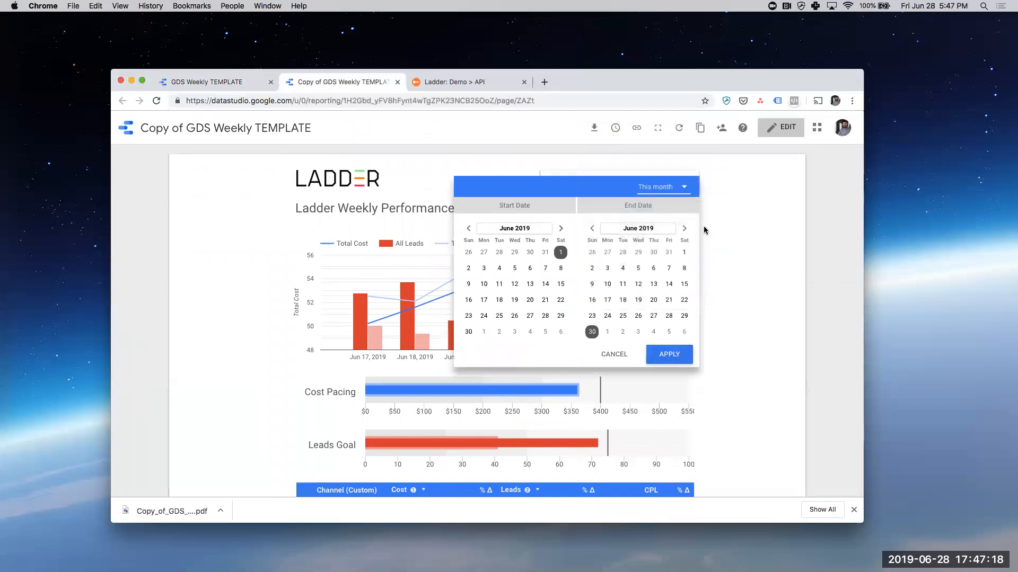
left_click(673, 355)
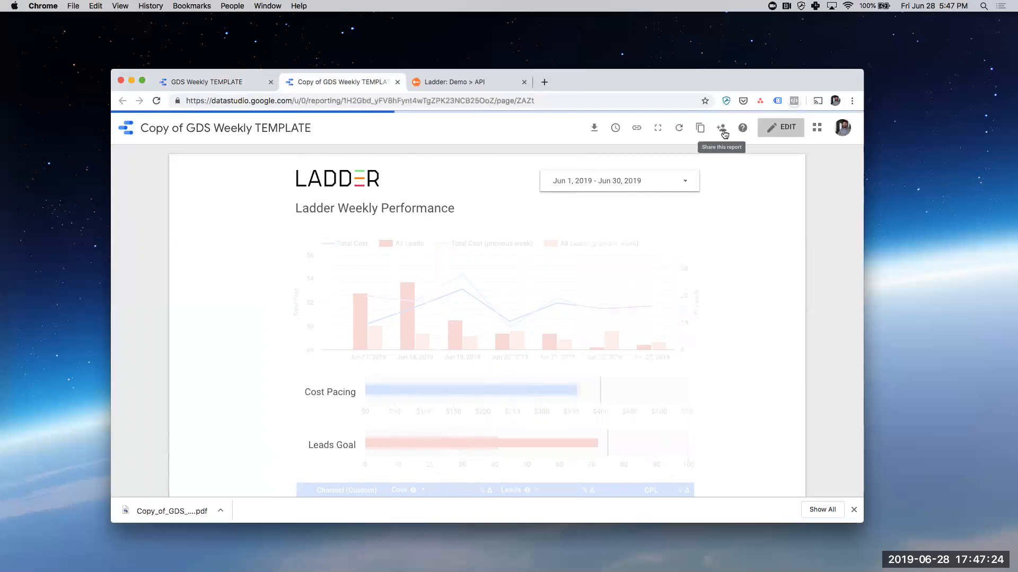
- Turn on link sharing for the report so that anyone at Ladder Digital Ltd with the link can edit
left_click(724, 133)
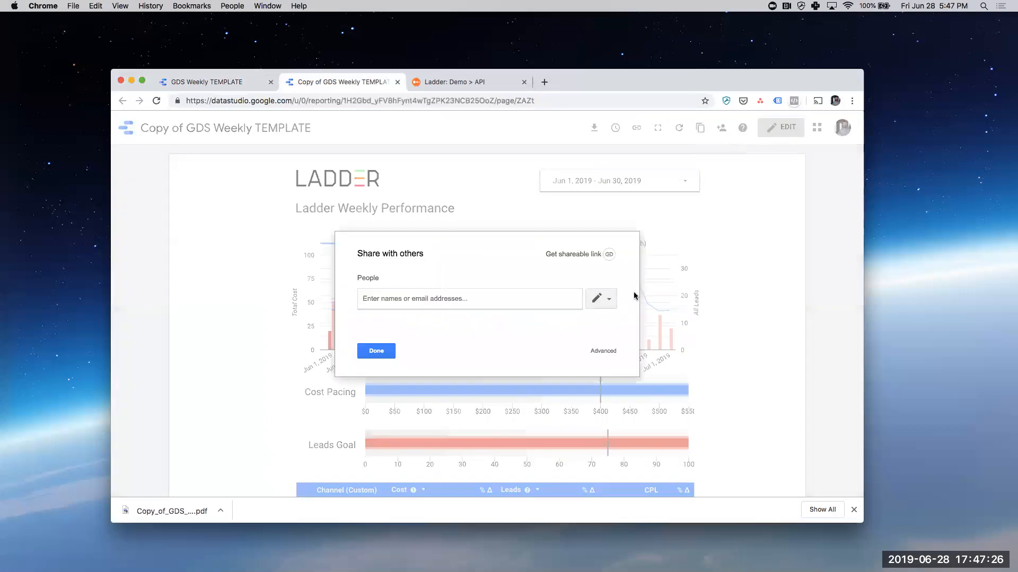
left_click(592, 253)
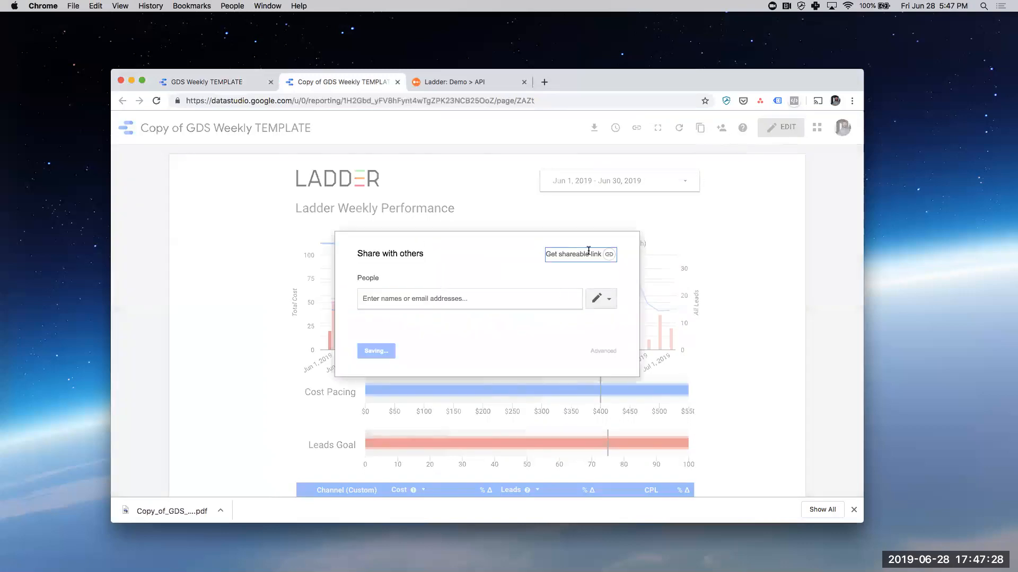
left_click(521, 296)
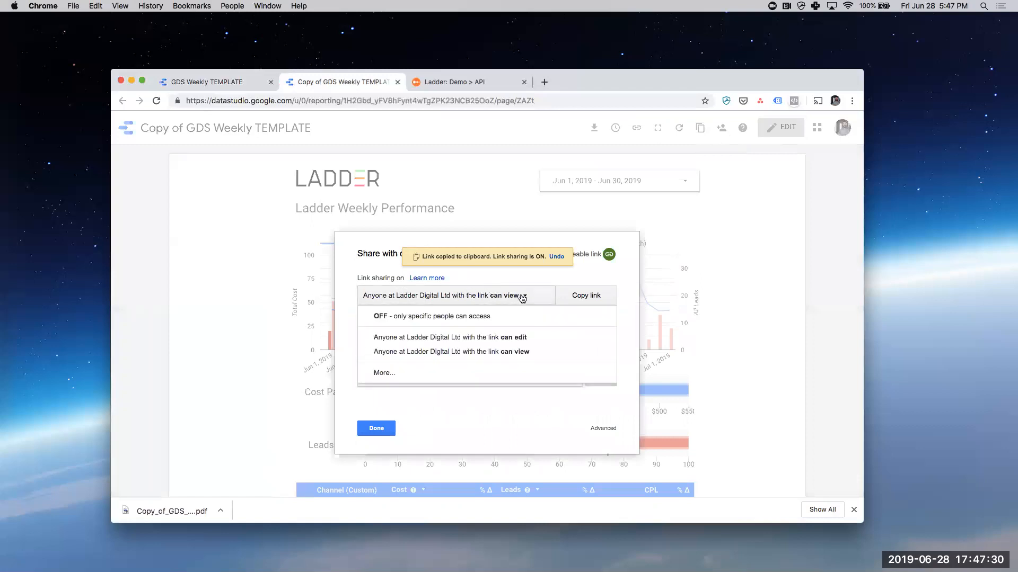
left_click(492, 338)
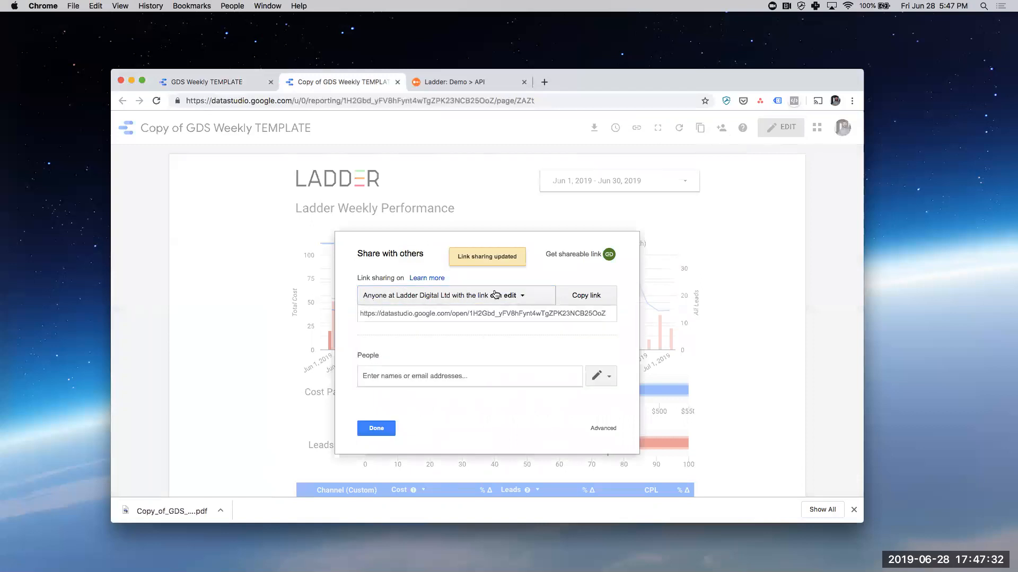
- Copy the report's shareable link, check the link access options without changing them, and finish sharing
left_click(454, 376)
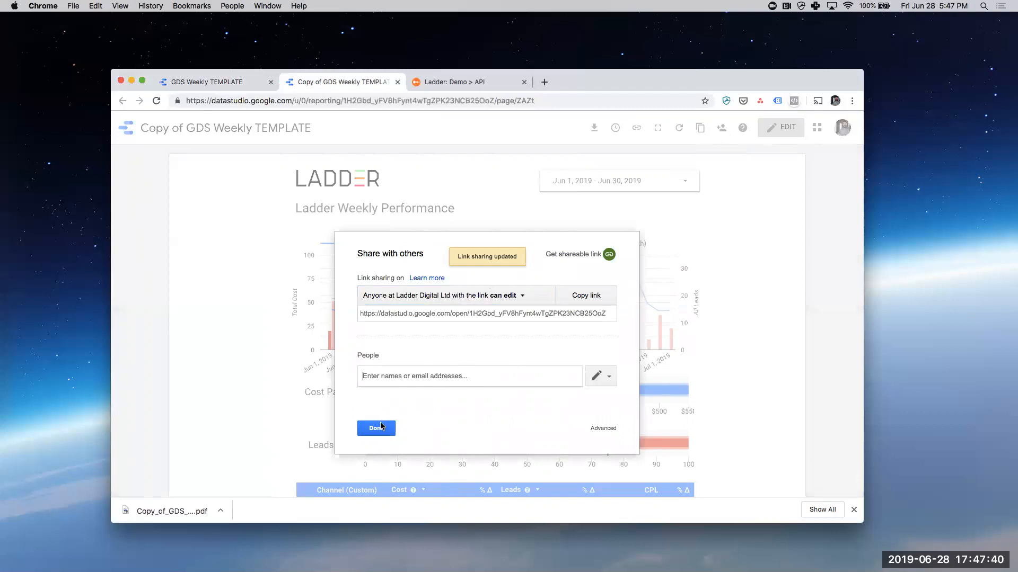
left_click(582, 296)
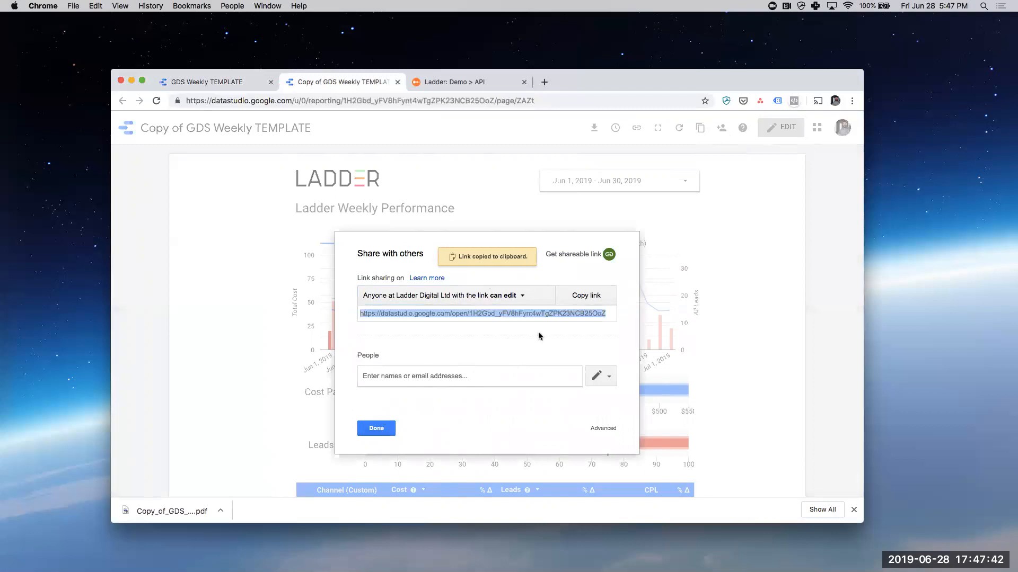
left_click(513, 296)
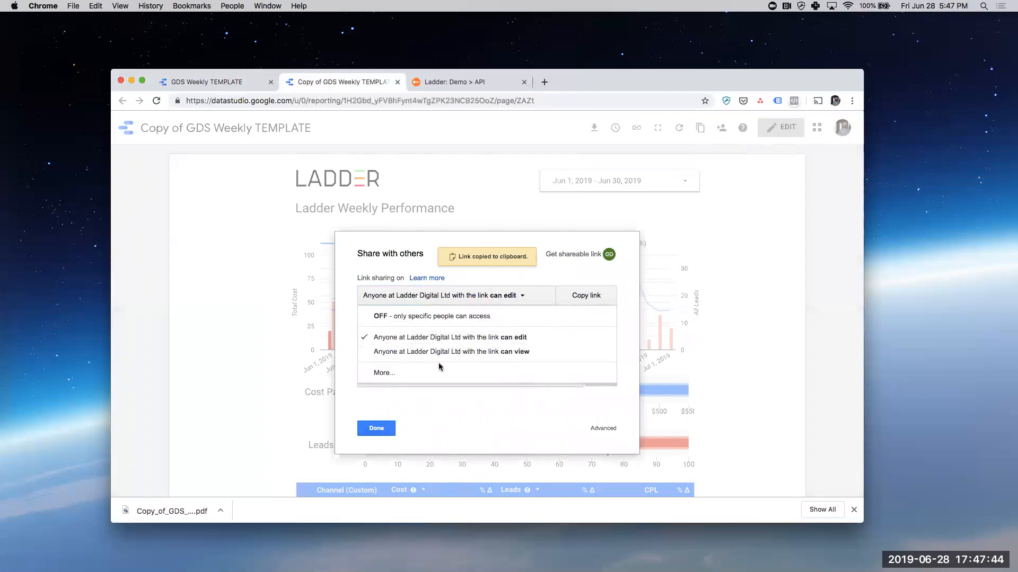
left_click(502, 292)
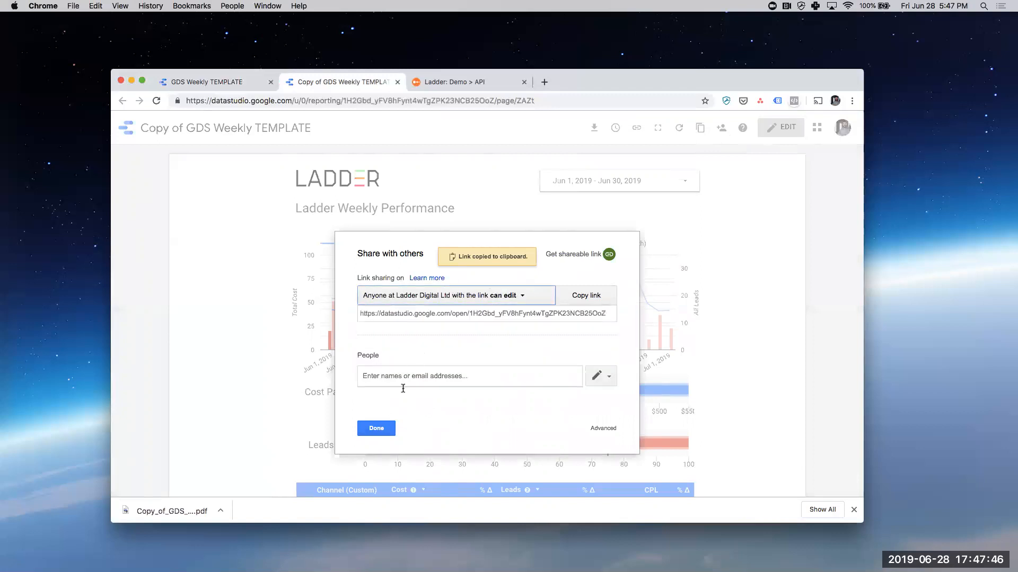
left_click(381, 427)
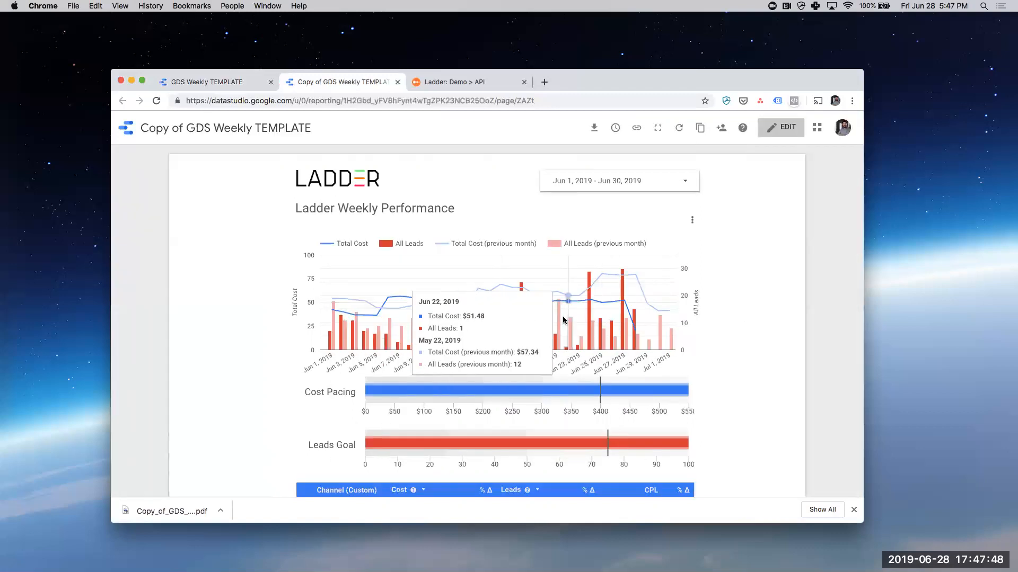
- Set the report's date range back to Last week (starts Monday) and apply it
left_click(643, 179)
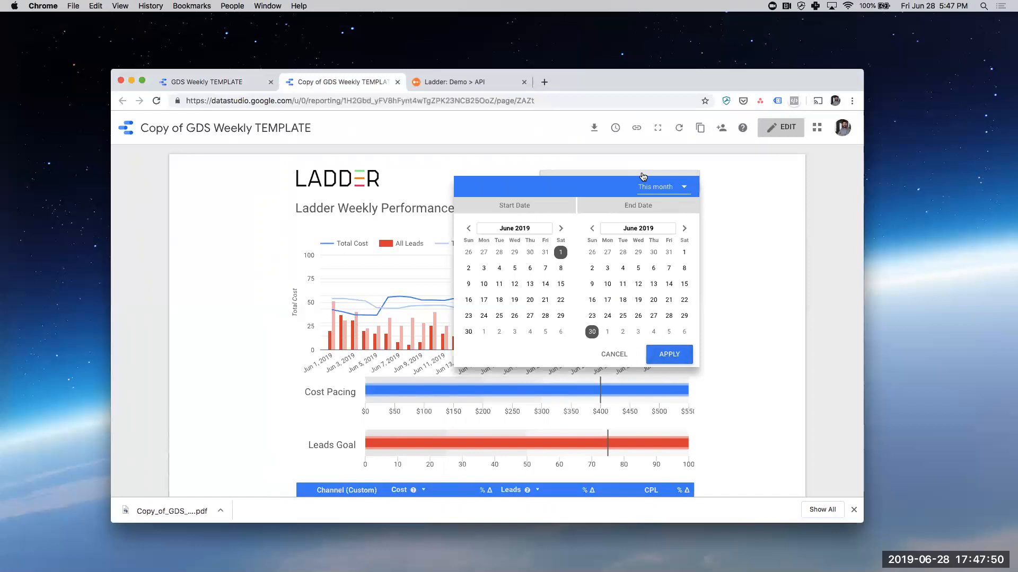
left_click(670, 193)
scroll(672, 191, "up", 3)
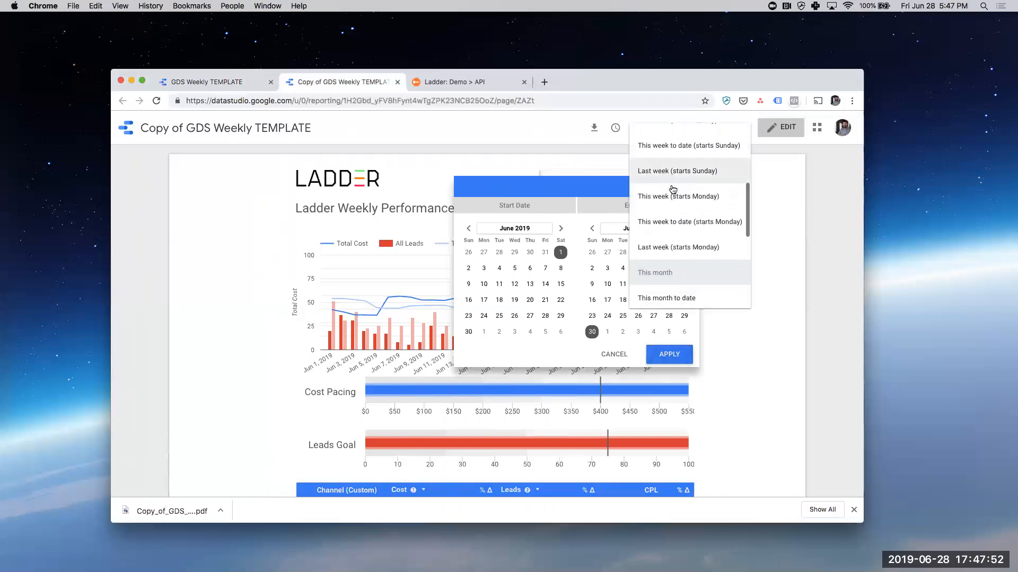
left_click(682, 245)
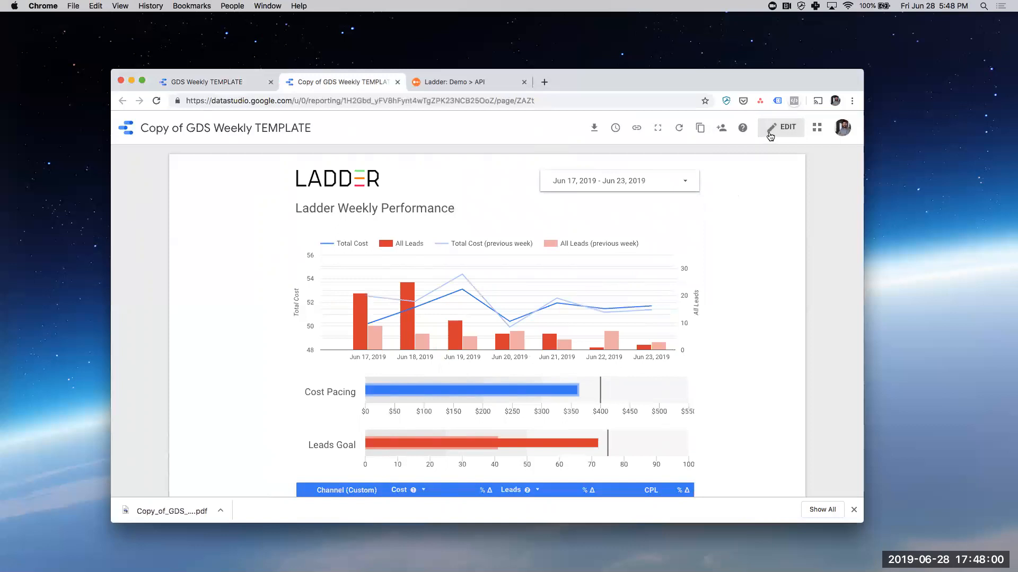
left_click(785, 129)
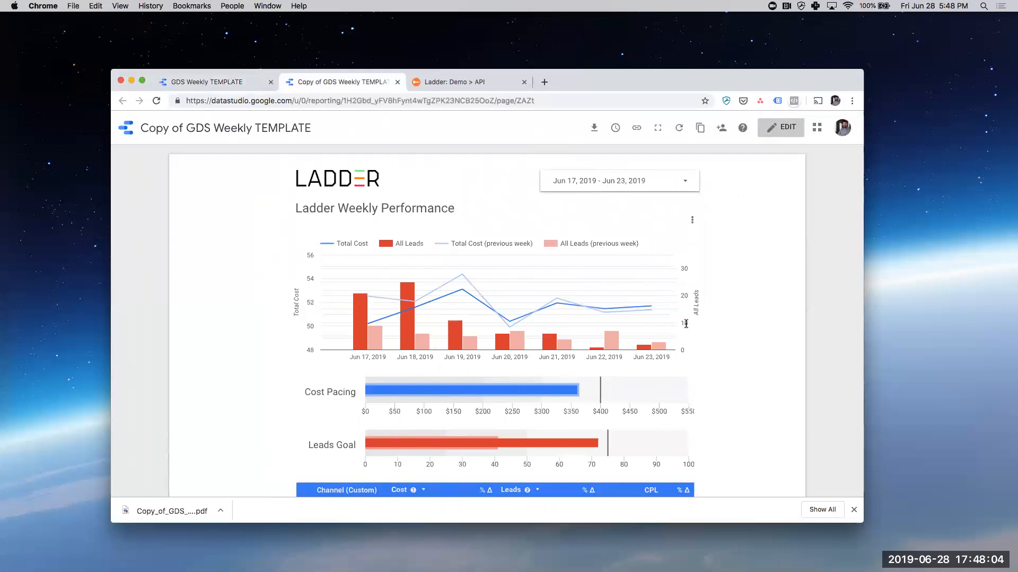
- Look through the finished report from its time series chart down to the channel table
scroll(686, 324, "down", 4)
scroll(761, 297, "up", 4)
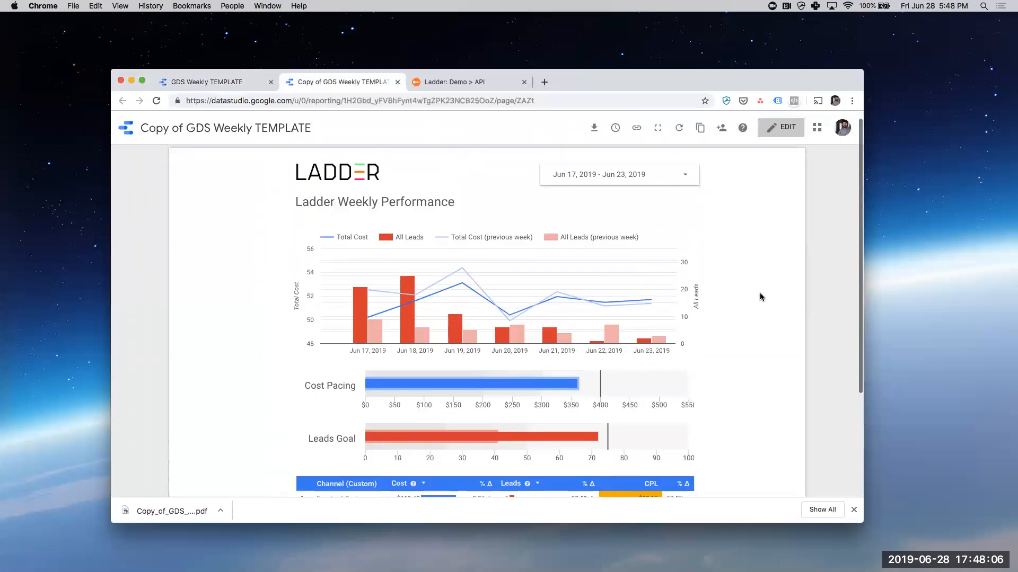
scroll(761, 296, "down", 3)
scroll(761, 297, "up", 3)
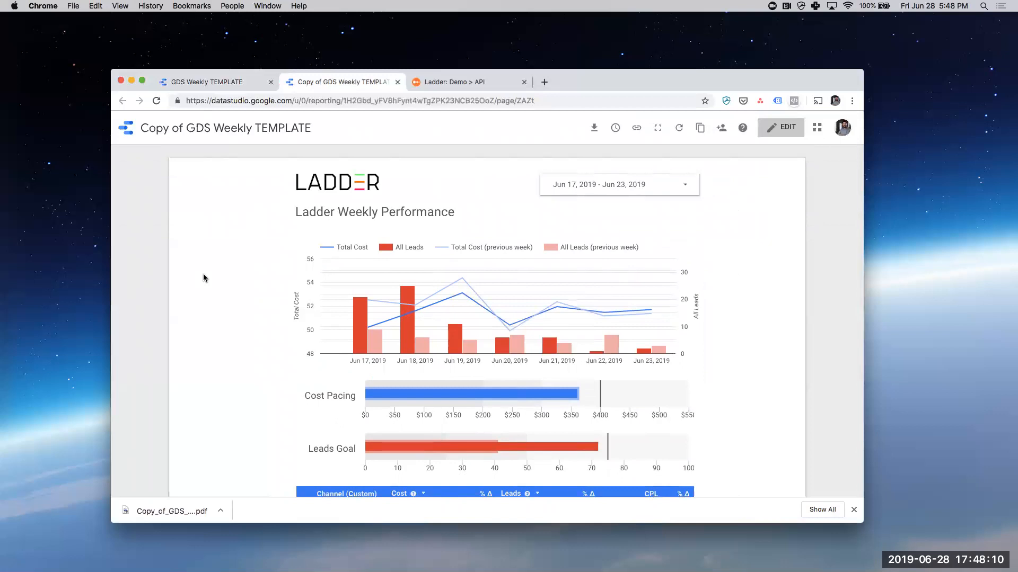
scroll(266, 337, "down", 4)
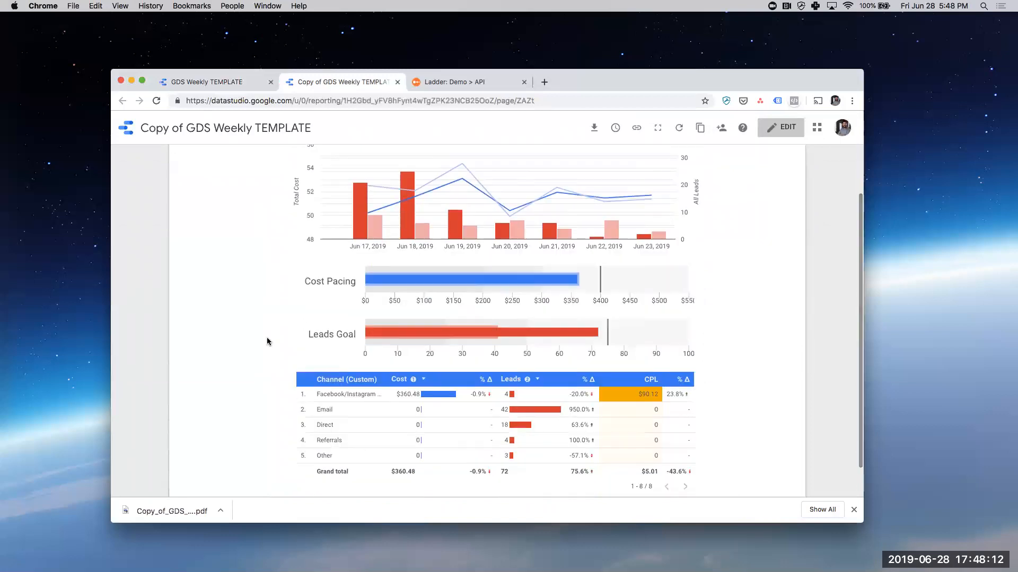
scroll(267, 339, "up", 4)
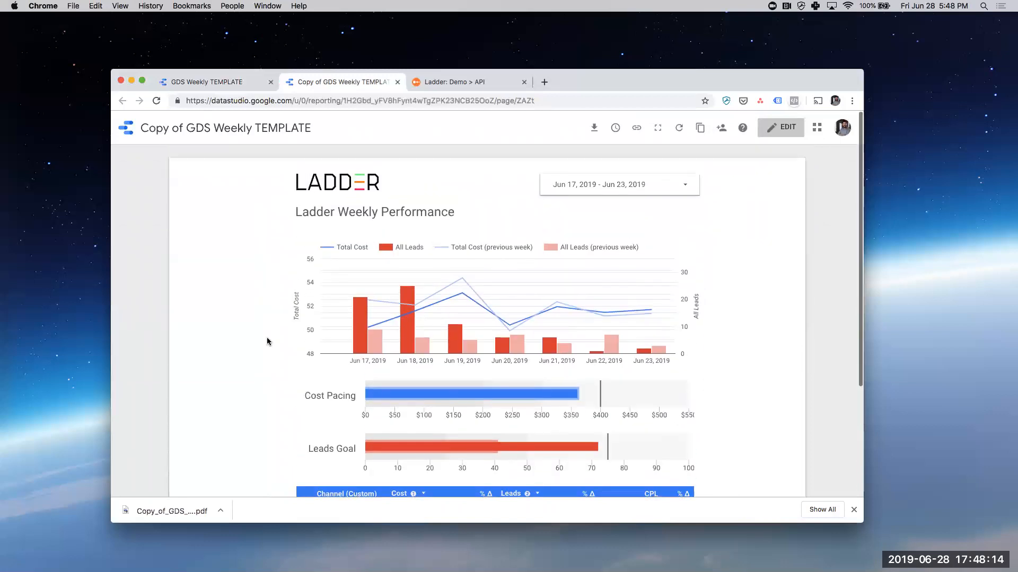